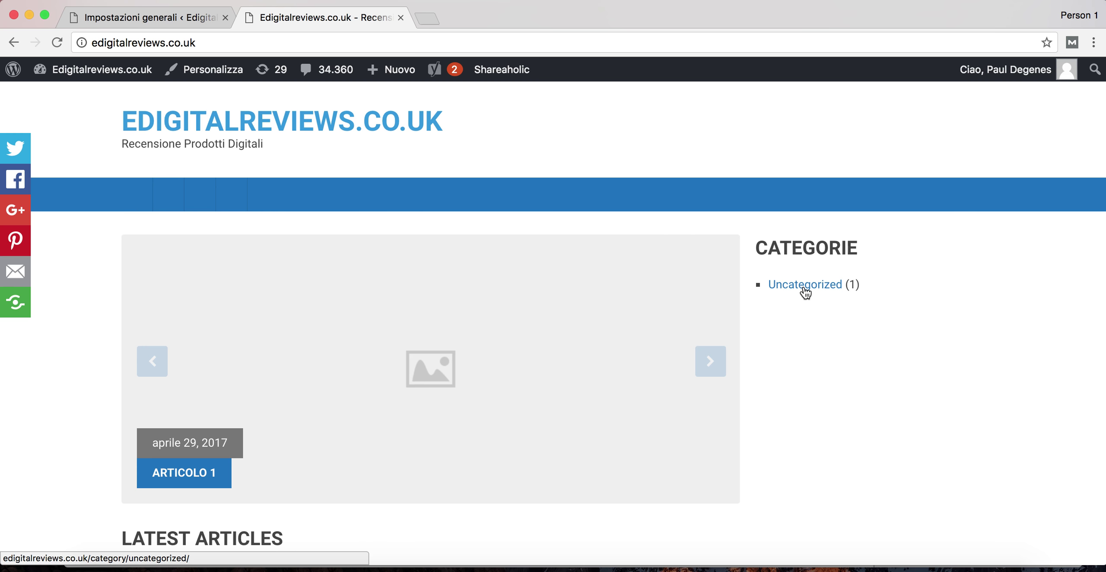
# Step: Open the default Uncategorized post category for full editing in the WordPress dashboard
pyautogui.click(149, 18)
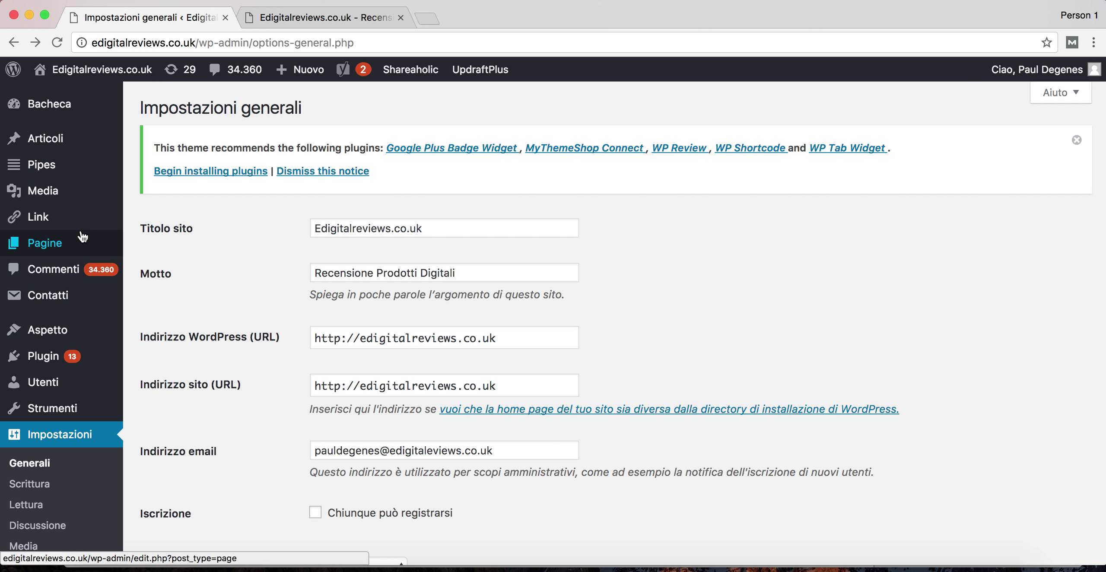
pyautogui.moveTo(61, 137)
pyautogui.click(152, 182)
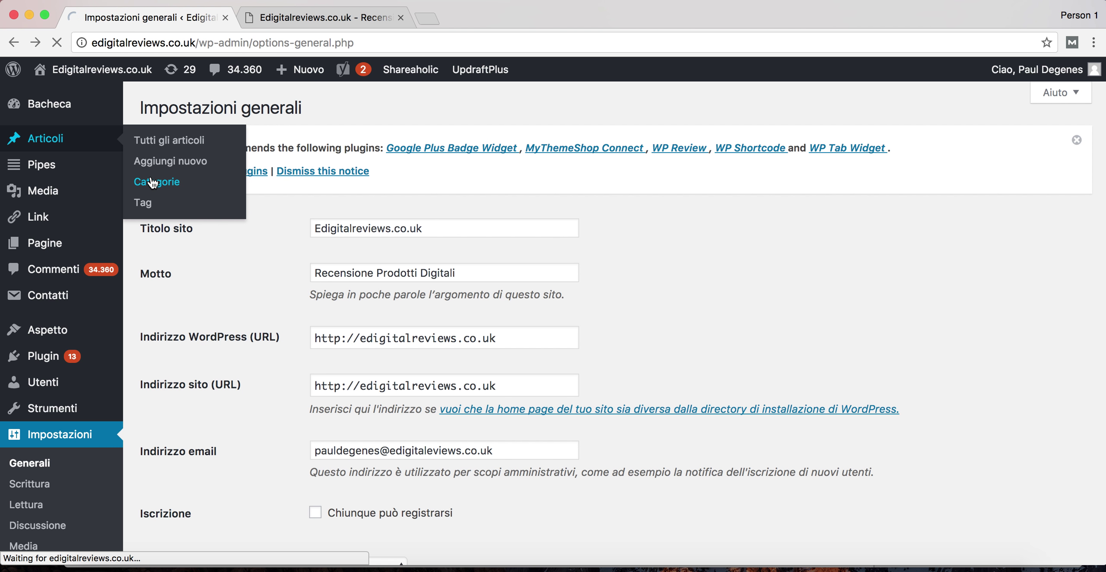
pyautogui.scroll(-2, 669, 280)
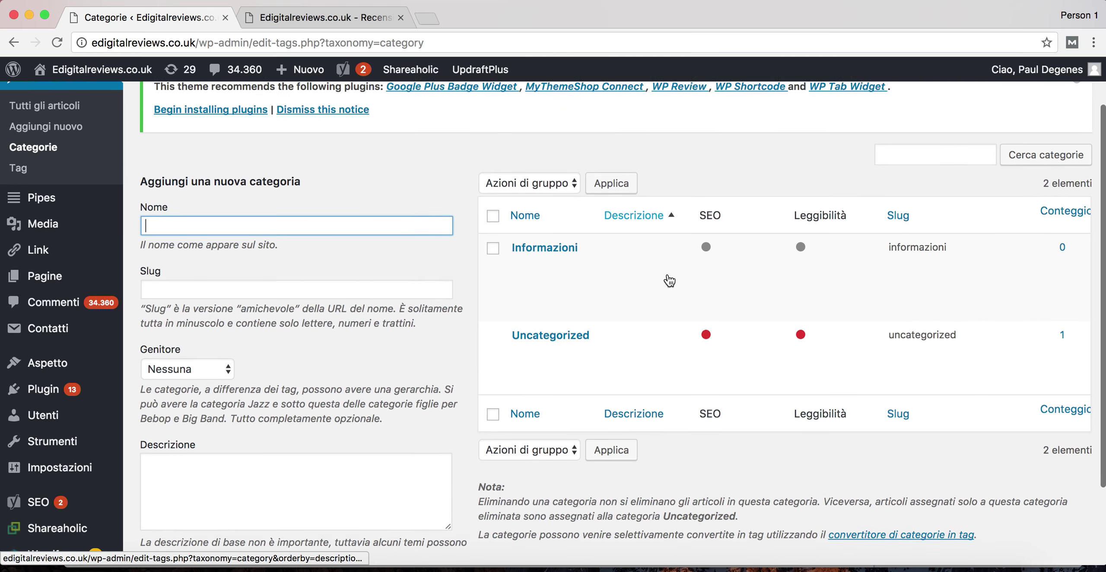
pyautogui.scroll(-1, 670, 281)
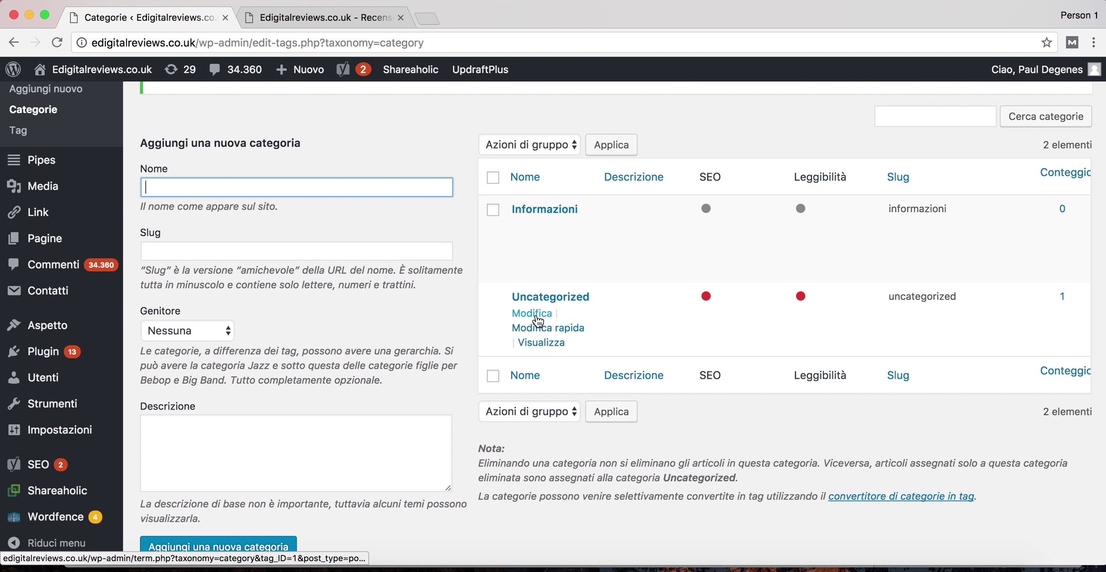
pyautogui.click(535, 316)
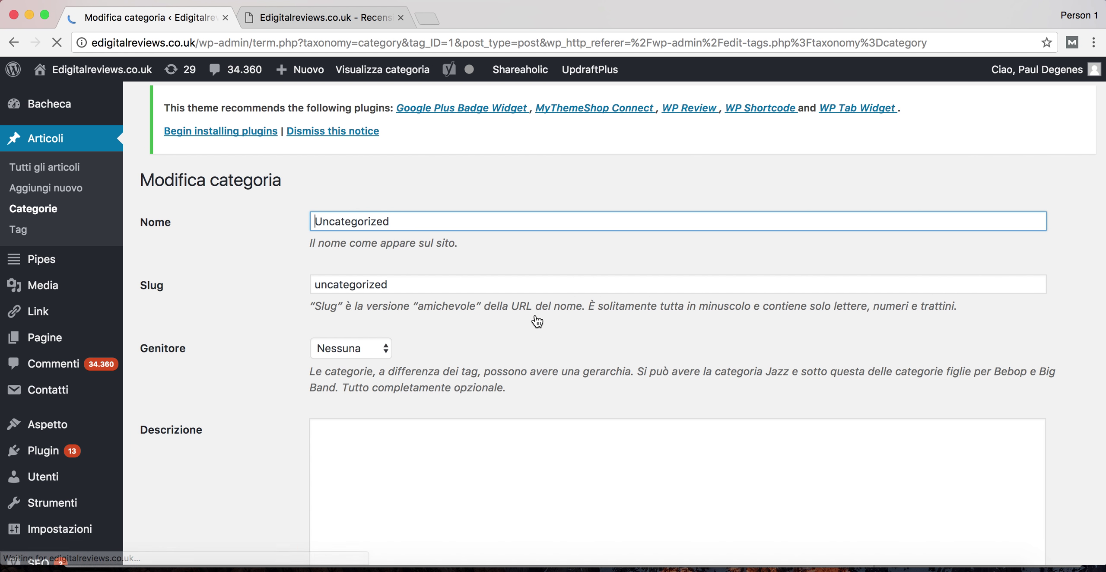
# Step: Replace the name of the Uncategorized category with Articoli
pyautogui.doubleClick(370, 228)
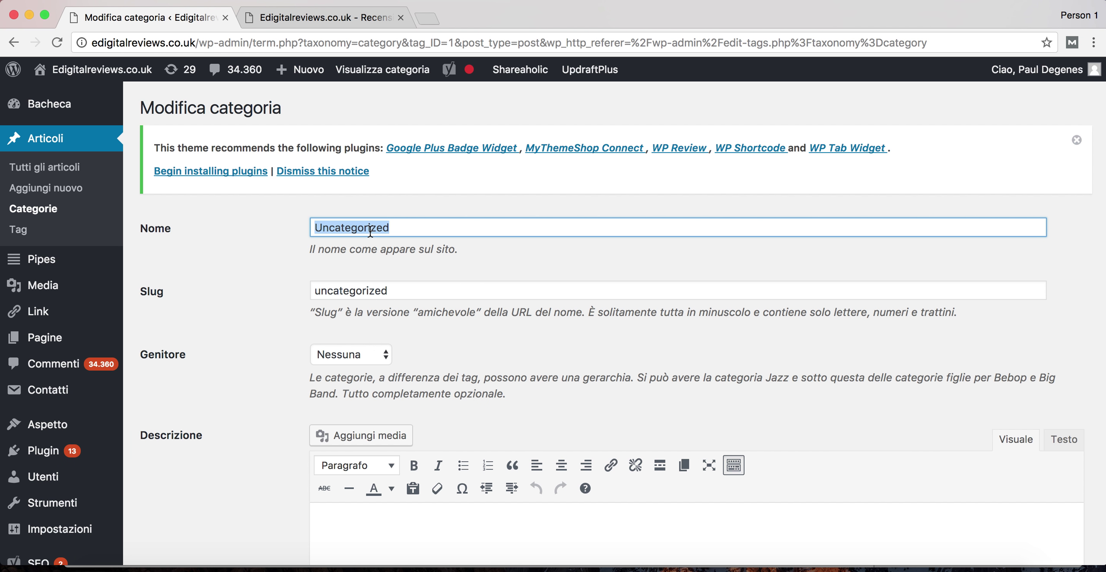
pyautogui.press('BackSpace')
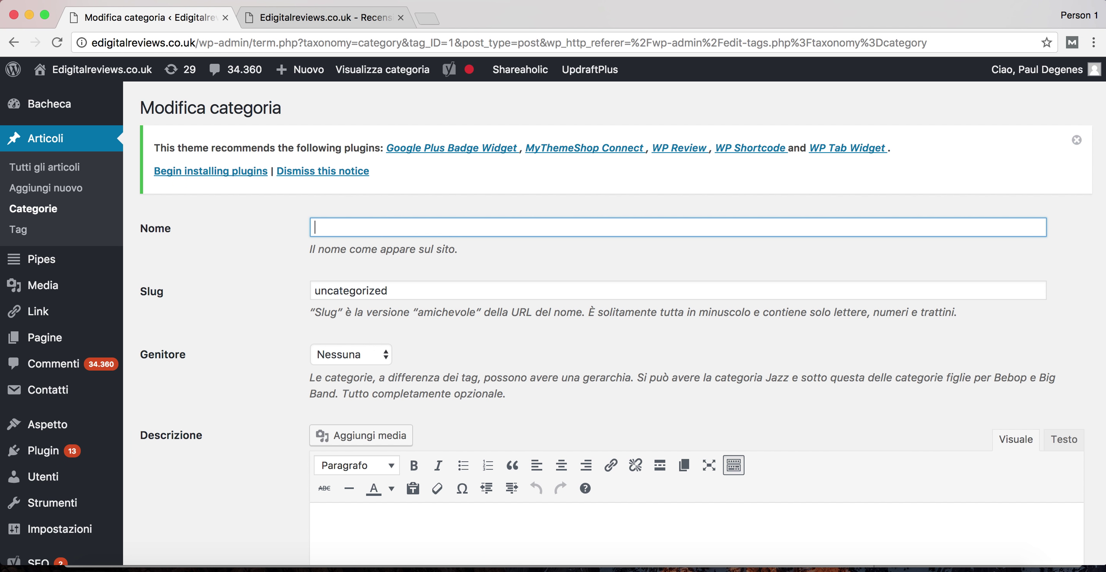
pyautogui.write('Articl')
pyautogui.press('BackSpace')
pyautogui.press('BackSpace')
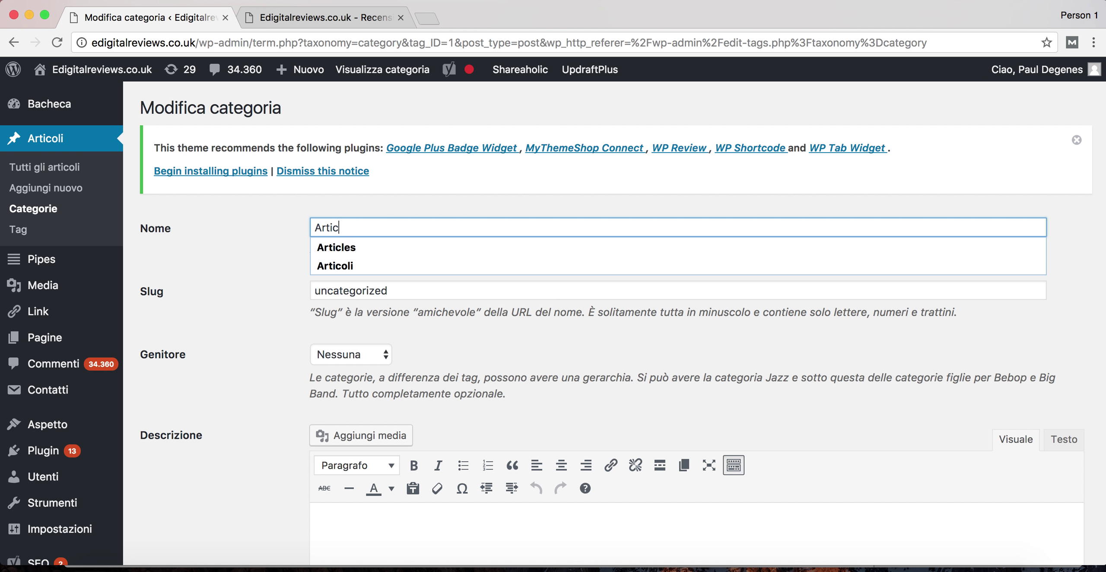
pyautogui.click(377, 266)
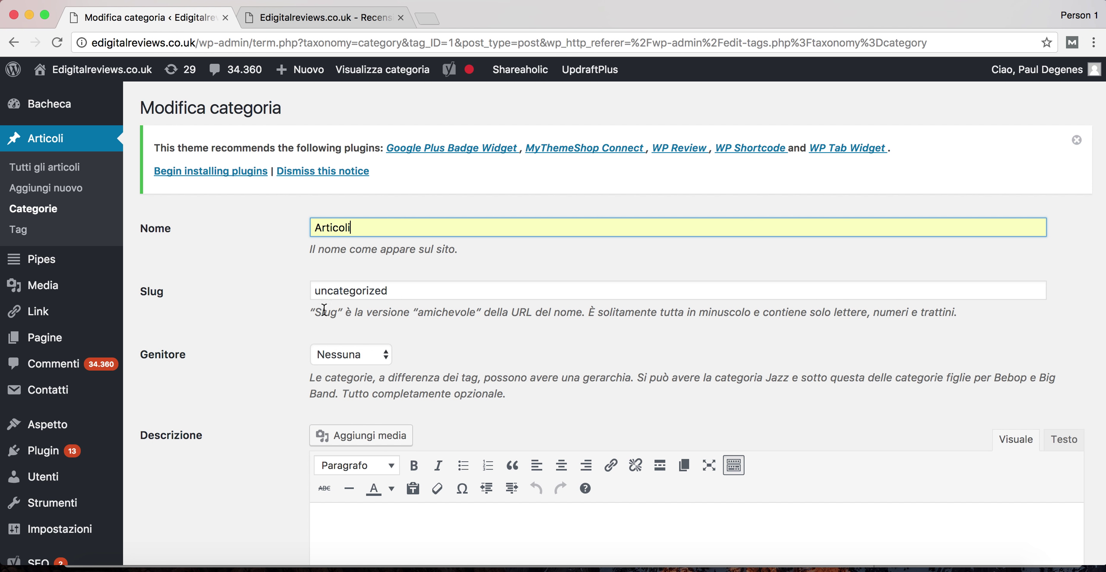
# Step: Set the category's slug to articoli and update the category
pyautogui.doubleClick(372, 292)
pyautogui.write('ar')
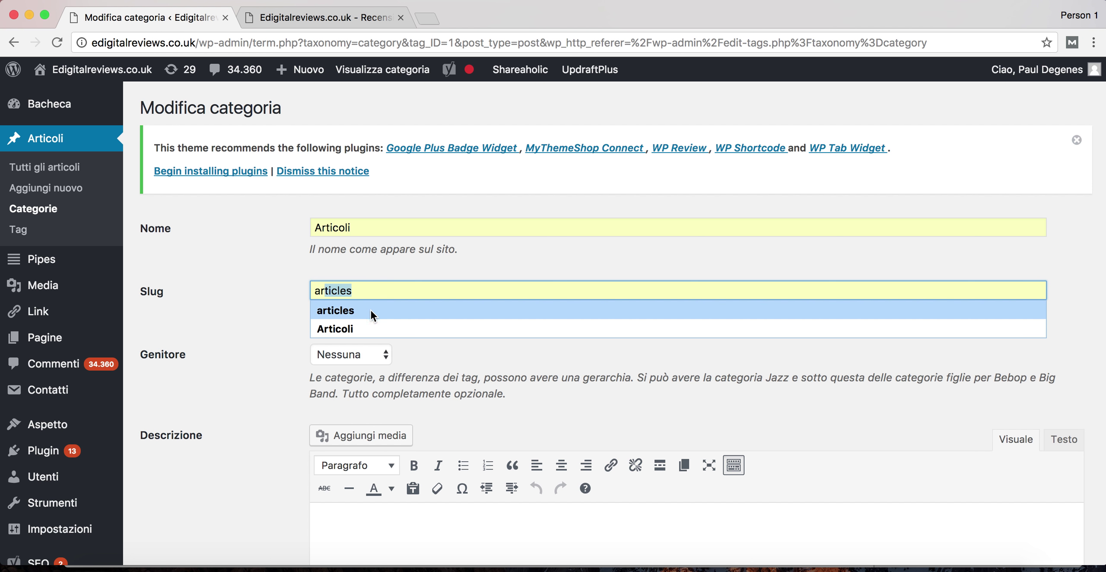
pyautogui.click(365, 323)
pyautogui.scroll(-1, 542, 329)
pyautogui.scroll(-20, 543, 329)
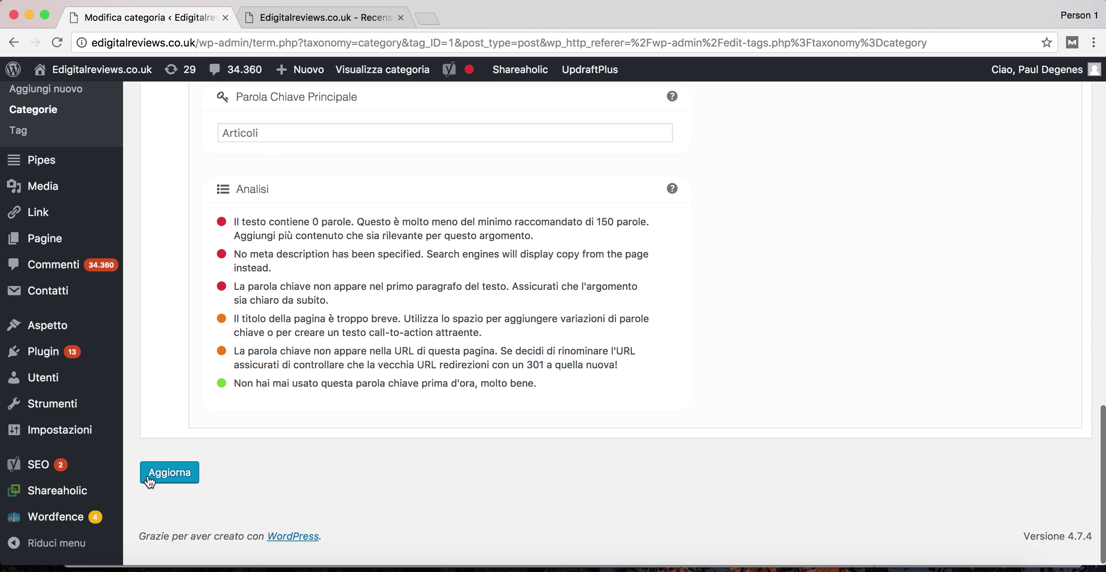
pyautogui.click(162, 478)
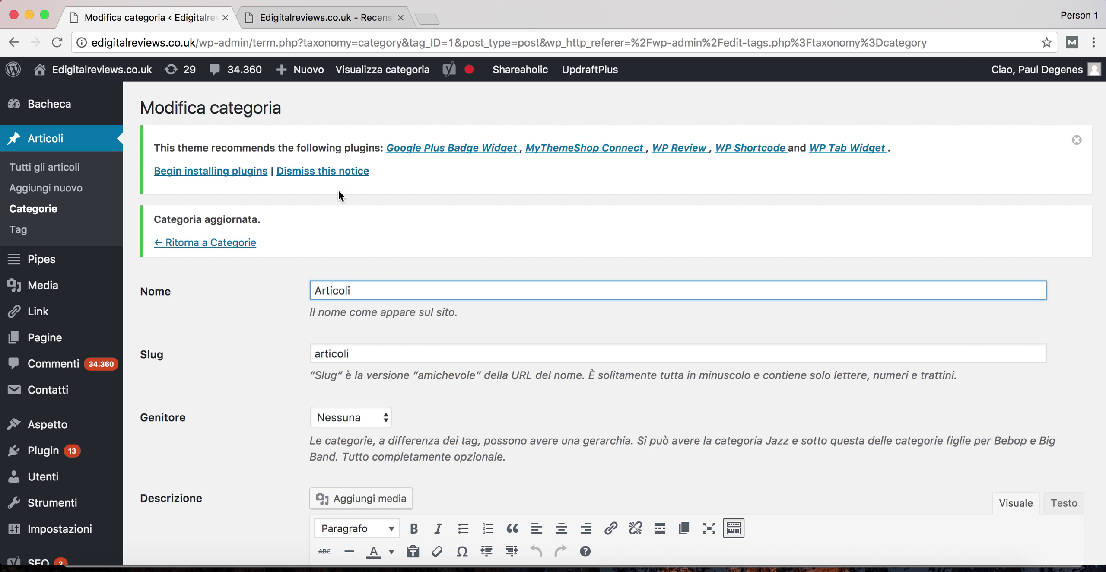
# Step: Check the category list on the site's home page and review the redirect notes and old category URL in the Pages document
pyautogui.click(320, 19)
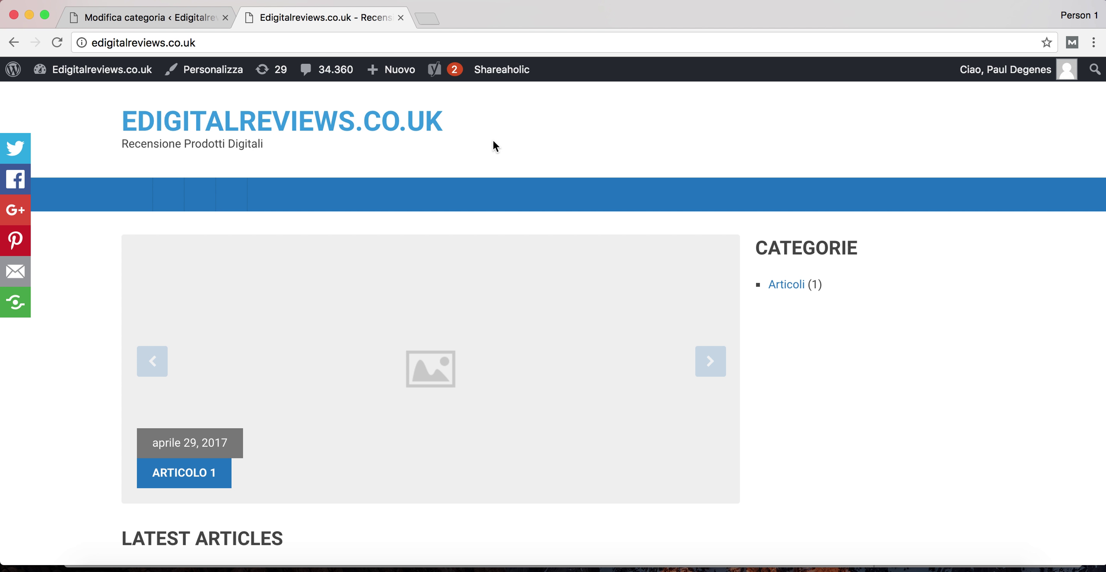
pyautogui.click(758, 568)
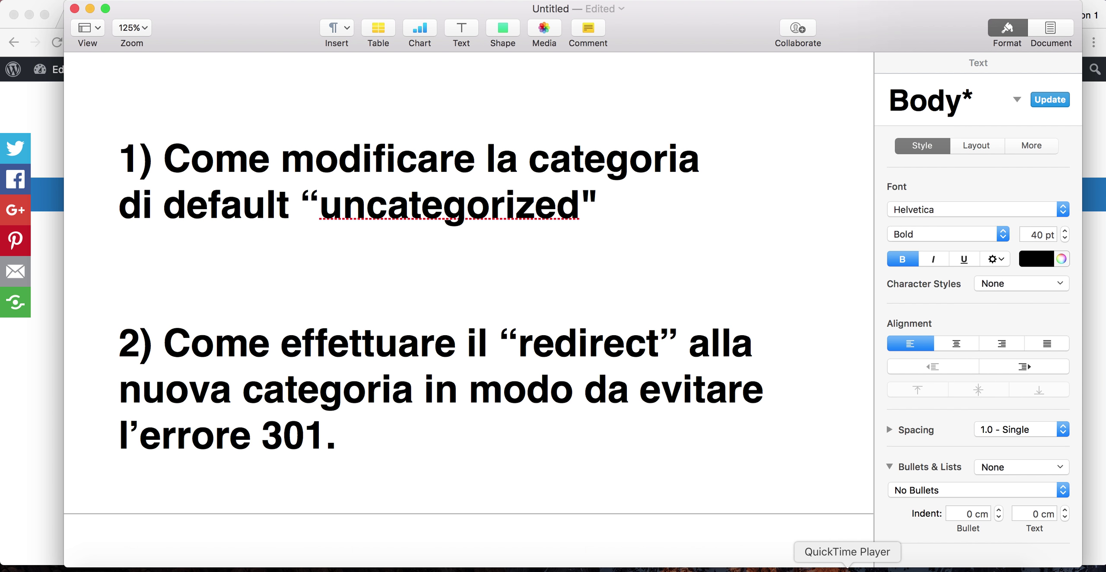
pyautogui.scroll(-5, 605, 406)
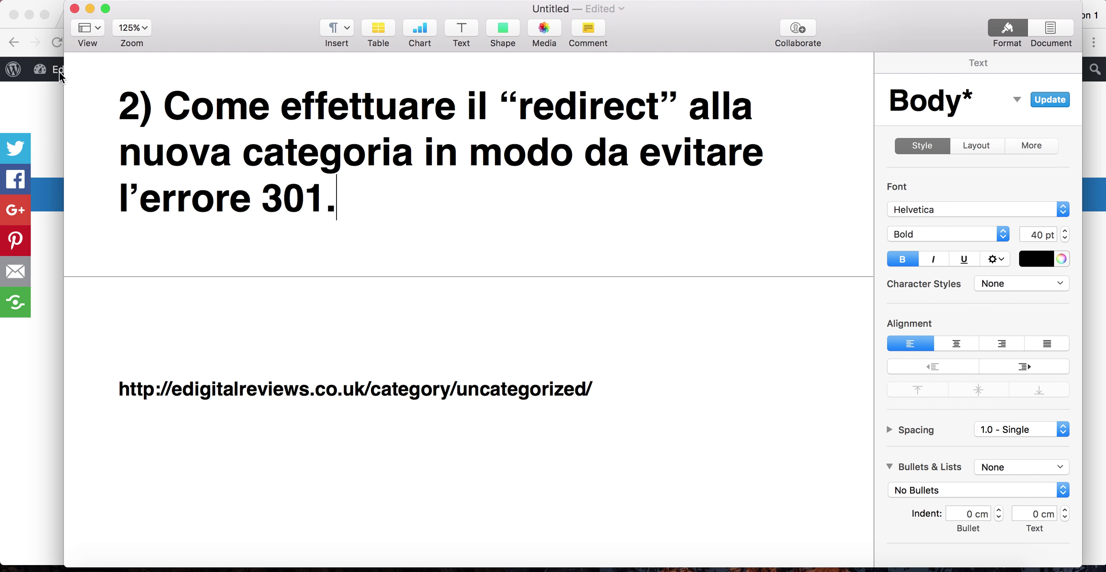
pyautogui.click(41, 116)
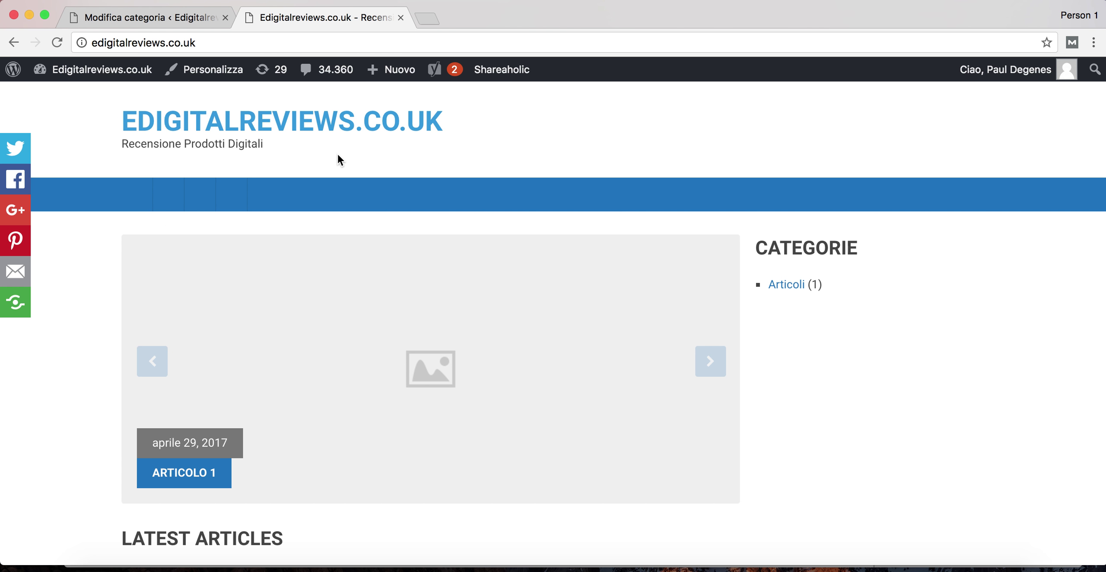
# Step: Search the plugin directory for "301 redirect" and activate the Simple 301 Redirects plugin
pyautogui.click(161, 21)
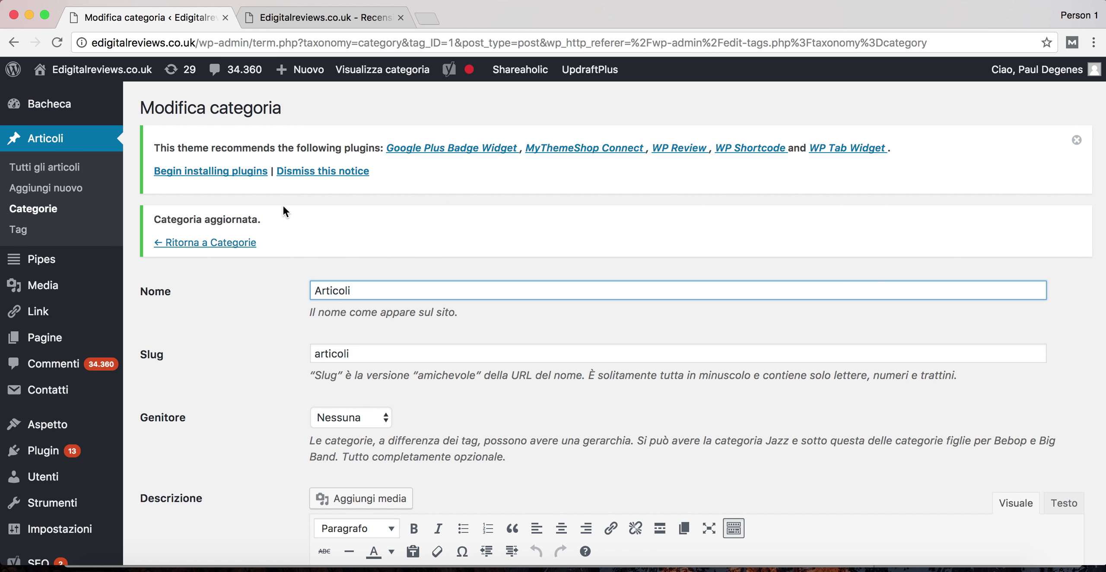
pyautogui.scroll(-5, 283, 209)
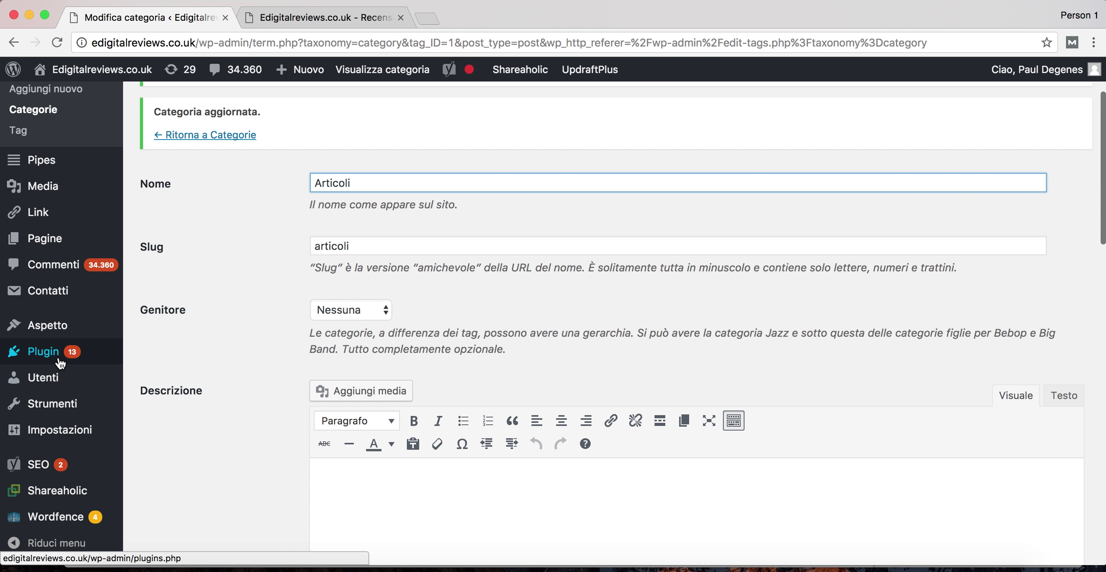
pyautogui.moveTo(61, 363)
pyautogui.click(193, 378)
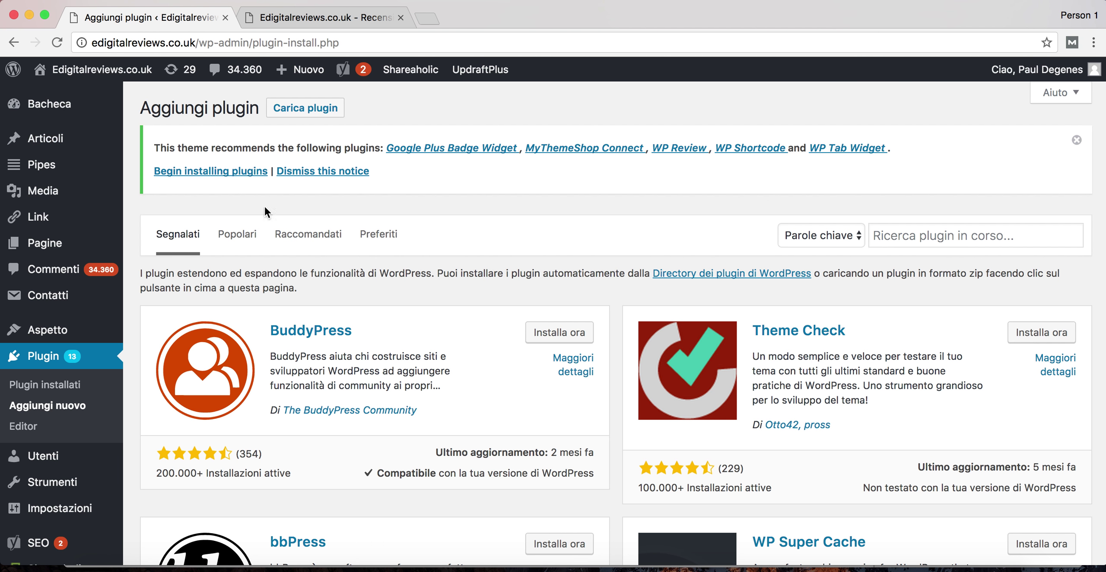
pyautogui.click(928, 230)
pyautogui.write('301')
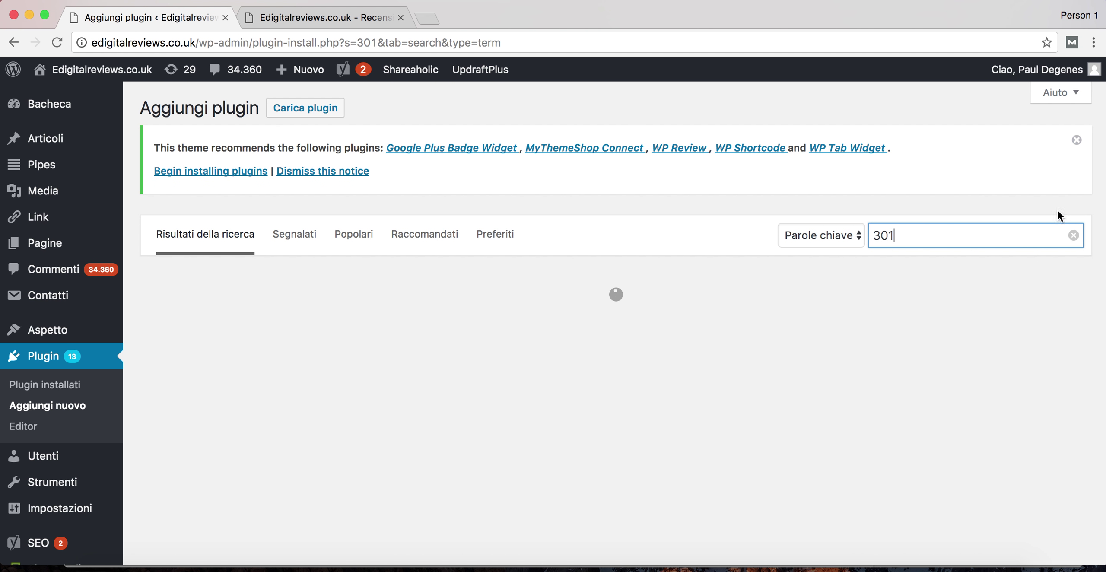
pyautogui.click(962, 233)
pyautogui.click(953, 259)
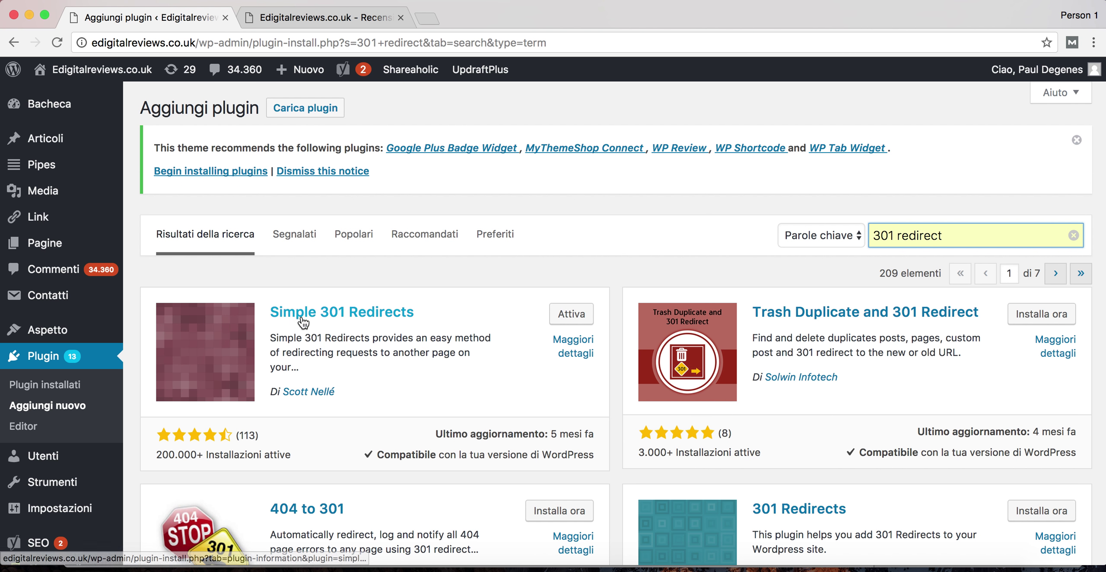
pyautogui.click(565, 317)
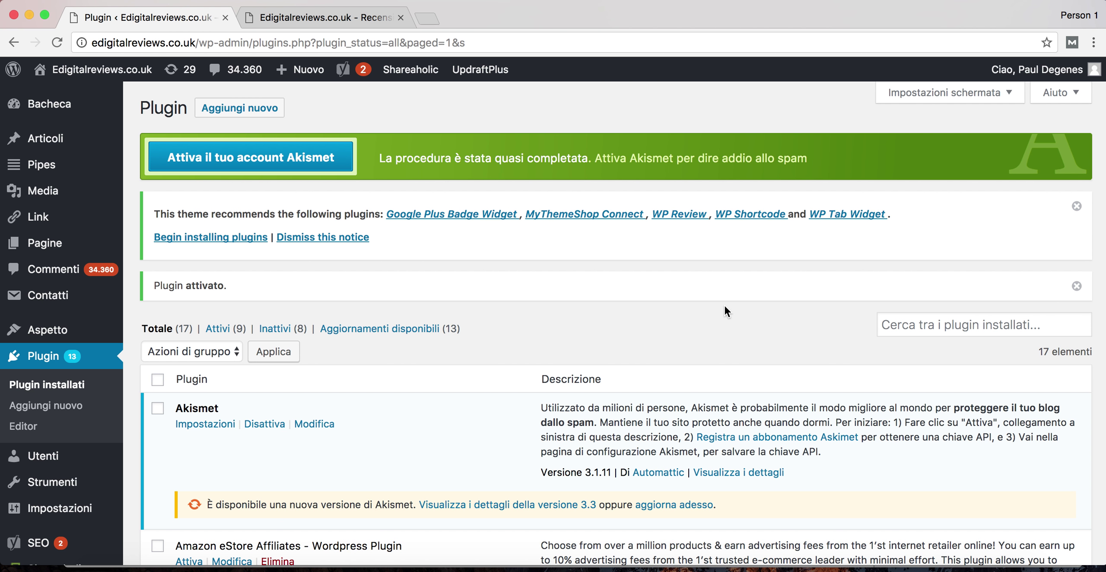
# Step: Look through the installed plugins and open the 301 Redirects settings page
pyautogui.scroll(-10, 724, 305)
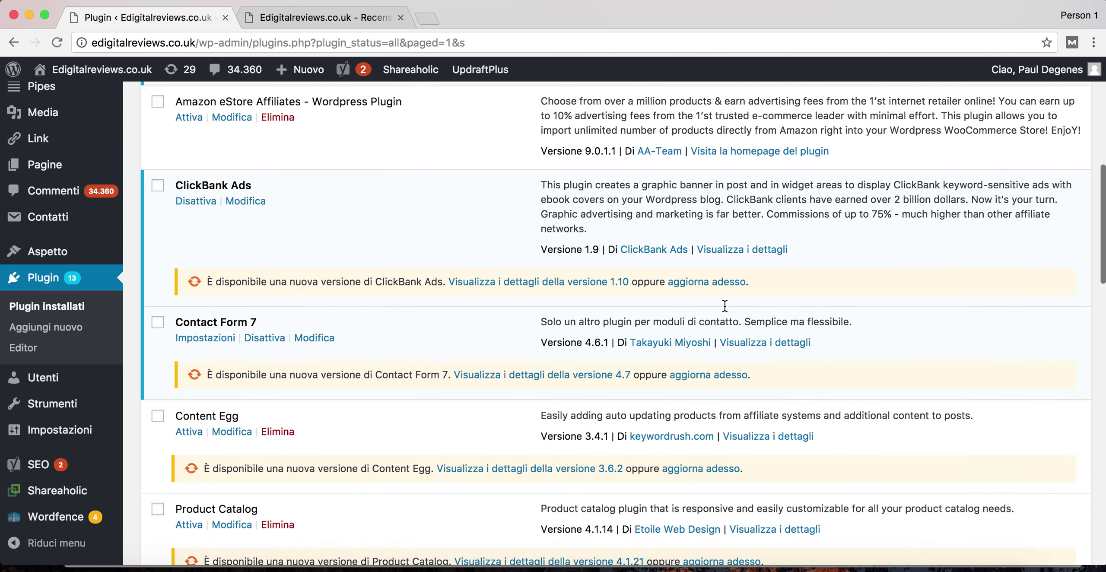
pyautogui.scroll(-10, 724, 305)
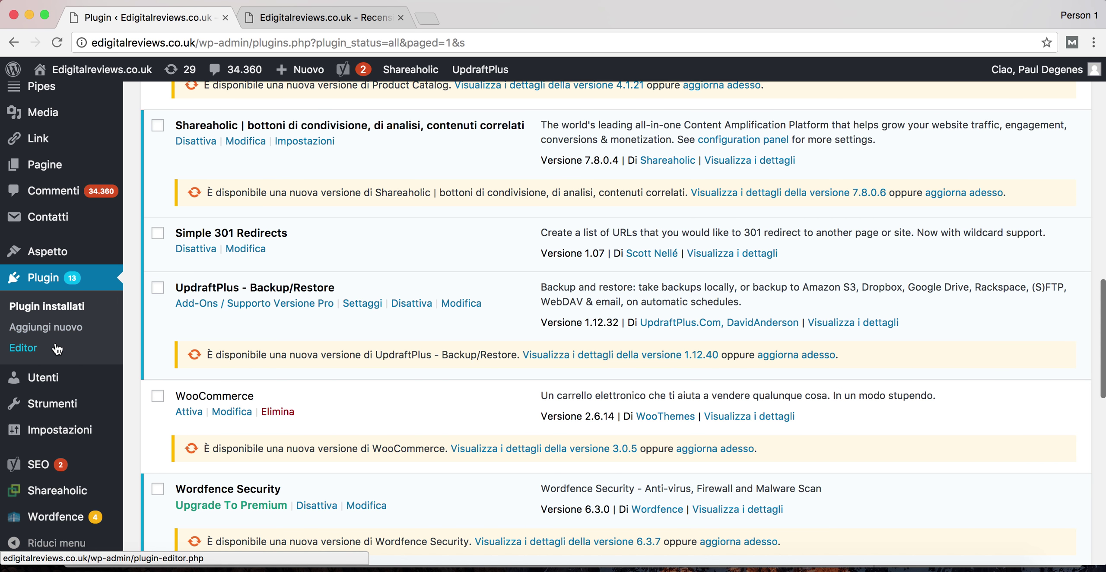
pyautogui.scroll(-2, 56, 348)
pyautogui.moveTo(65, 430)
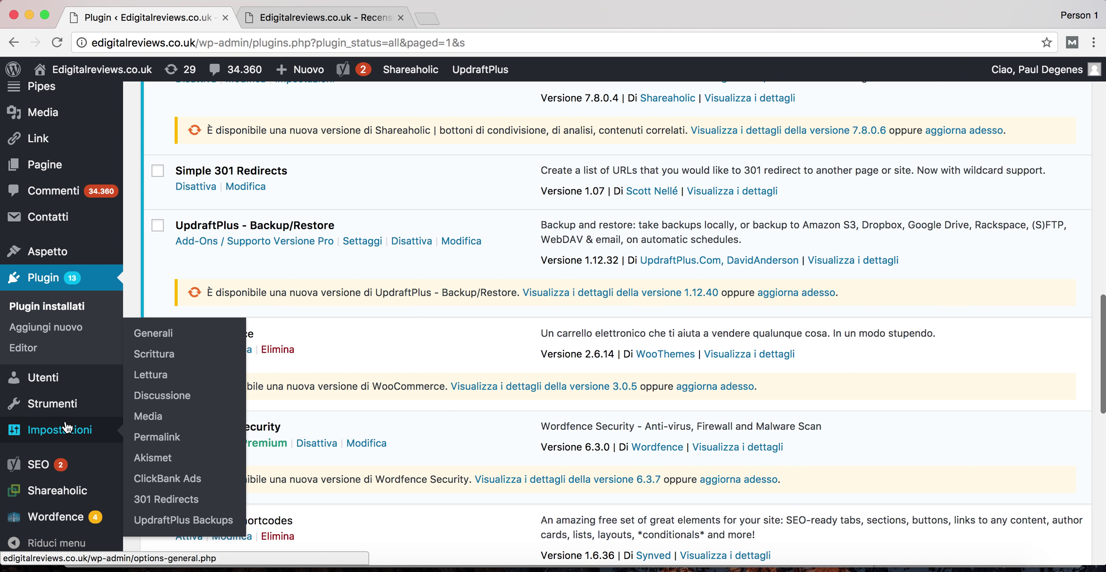
pyautogui.click(178, 501)
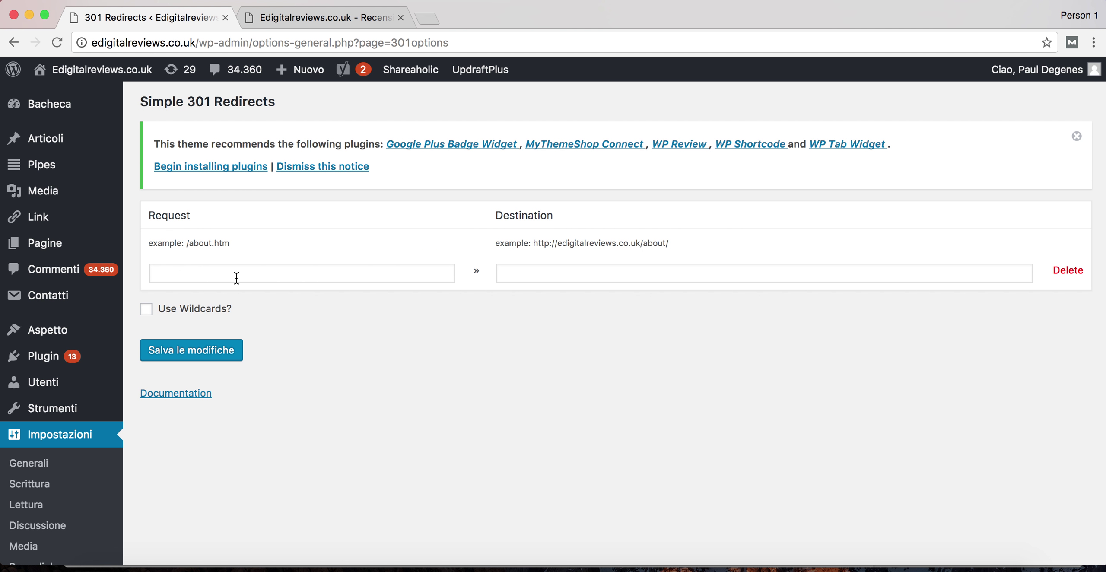
pyautogui.click(758, 566)
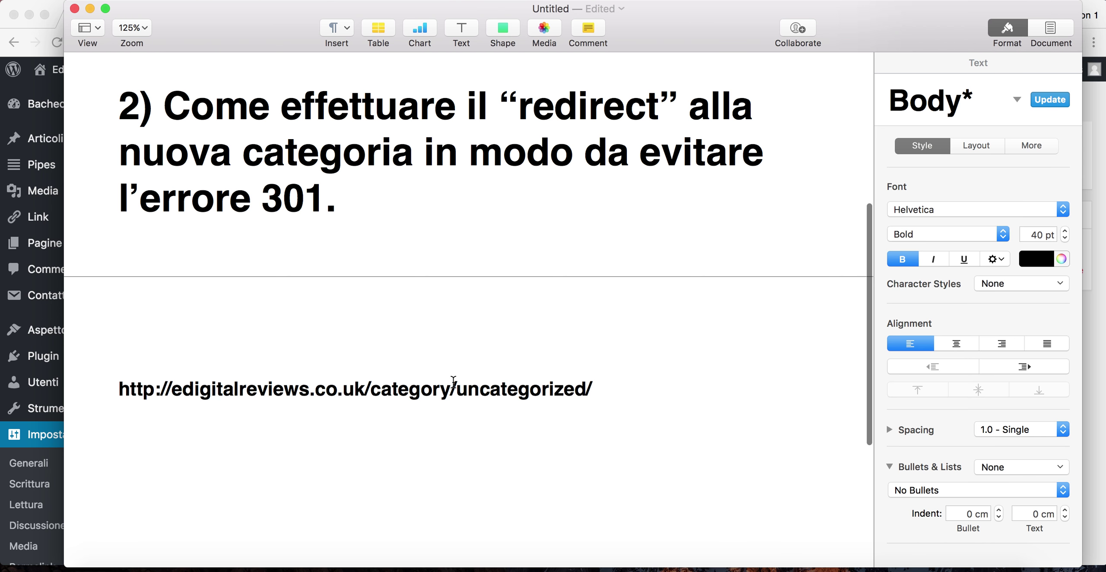
pyautogui.tripleClick(430, 386)
pyautogui.rightClick(430, 386)
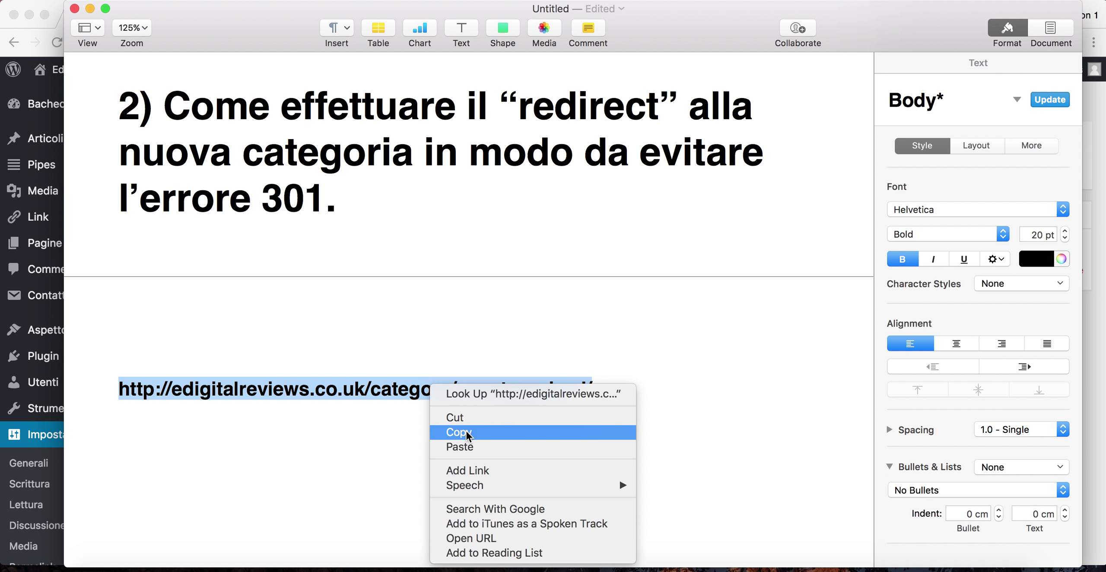
pyautogui.click(484, 432)
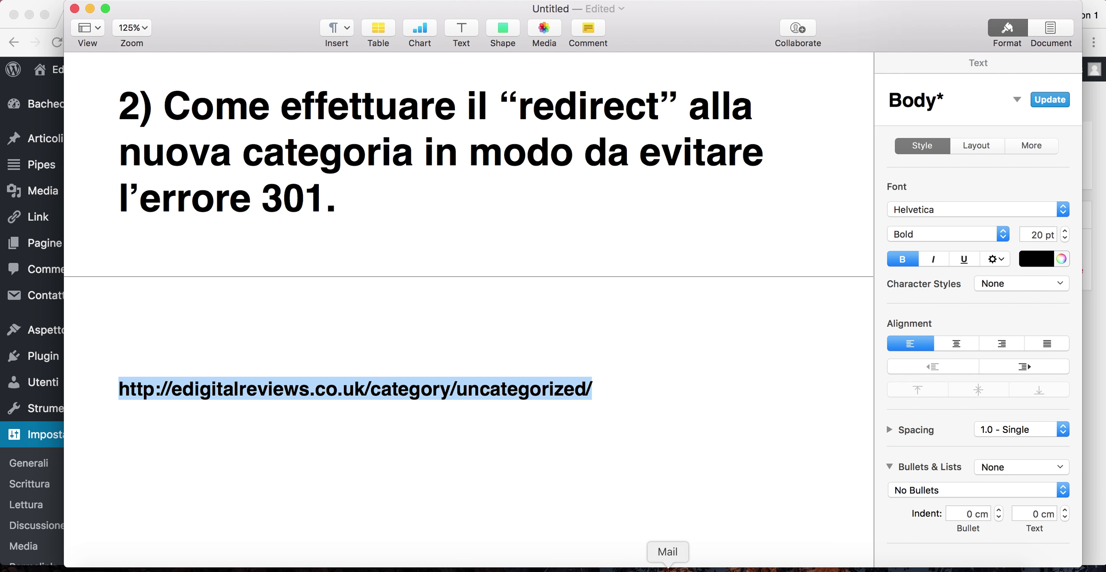
pyautogui.click(578, 568)
pyautogui.click(249, 273)
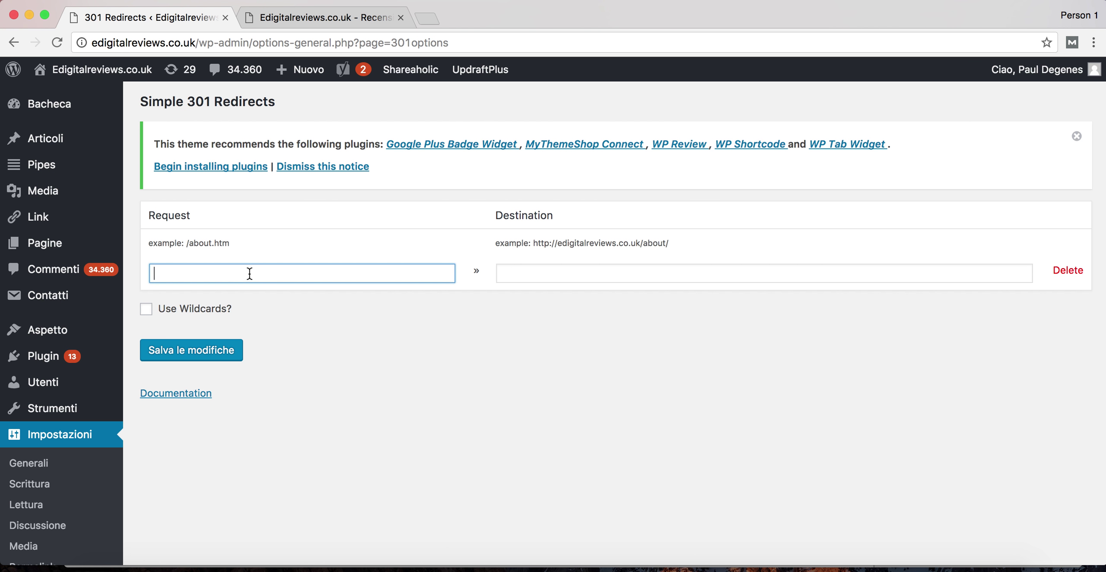
pyautogui.press('super+v')
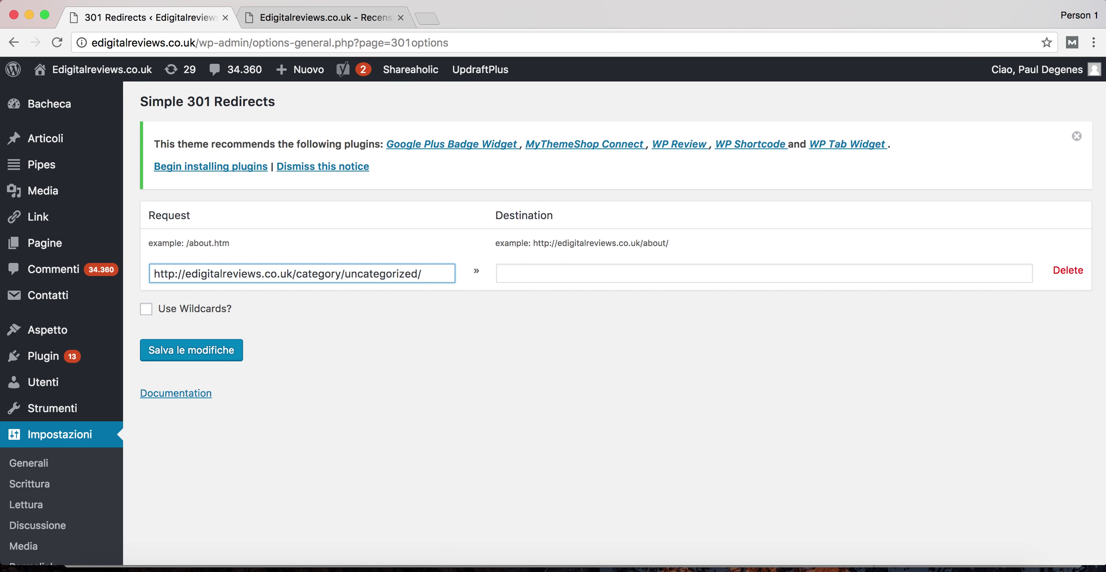
# Step: Open the Articoli category archive on the live site and copy its full URL
pyautogui.click(333, 17)
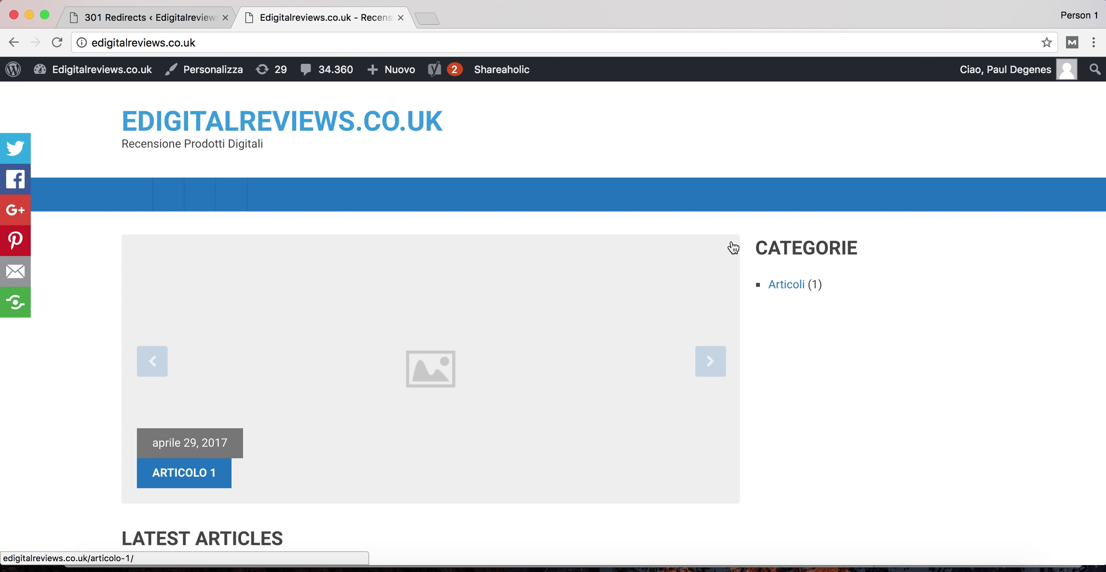
pyautogui.click(784, 284)
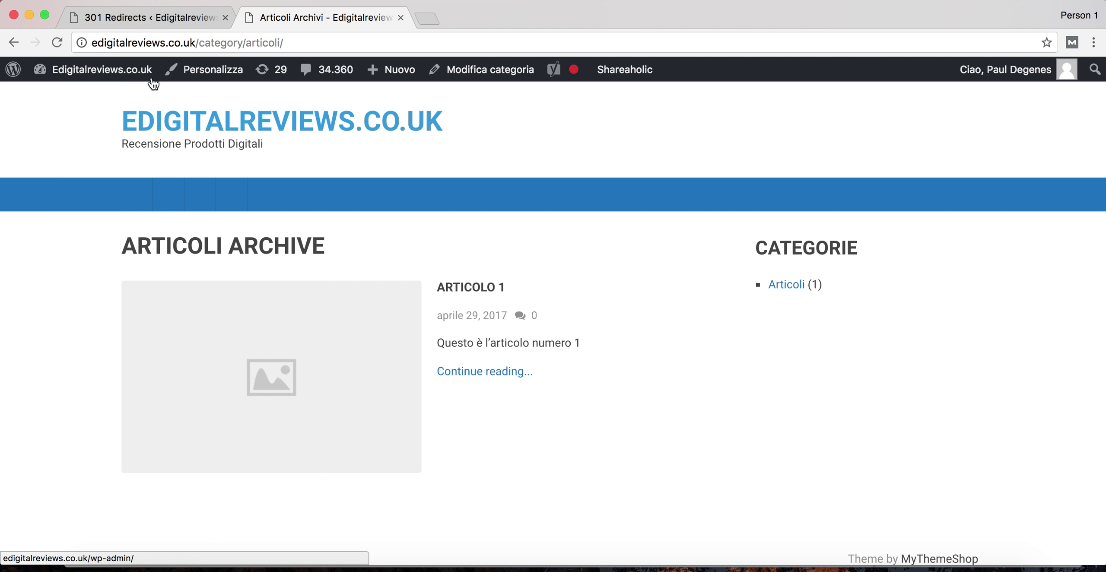
pyautogui.click(243, 38)
pyautogui.click(243, 39)
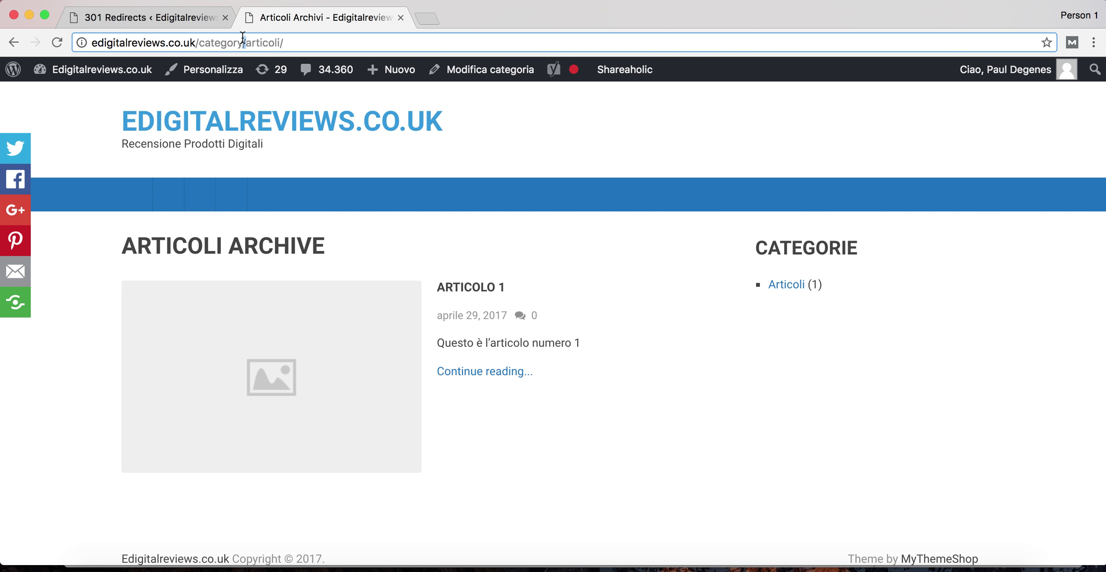
pyautogui.tripleClick(242, 39)
pyautogui.rightClick(242, 38)
pyautogui.click(277, 66)
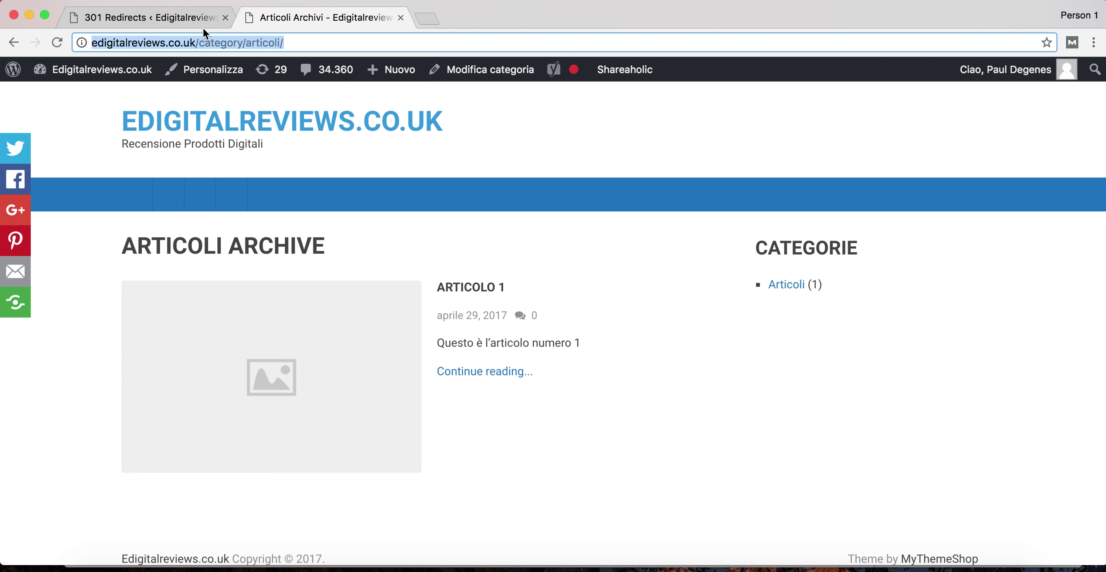
pyautogui.click(197, 19)
pyautogui.click(528, 277)
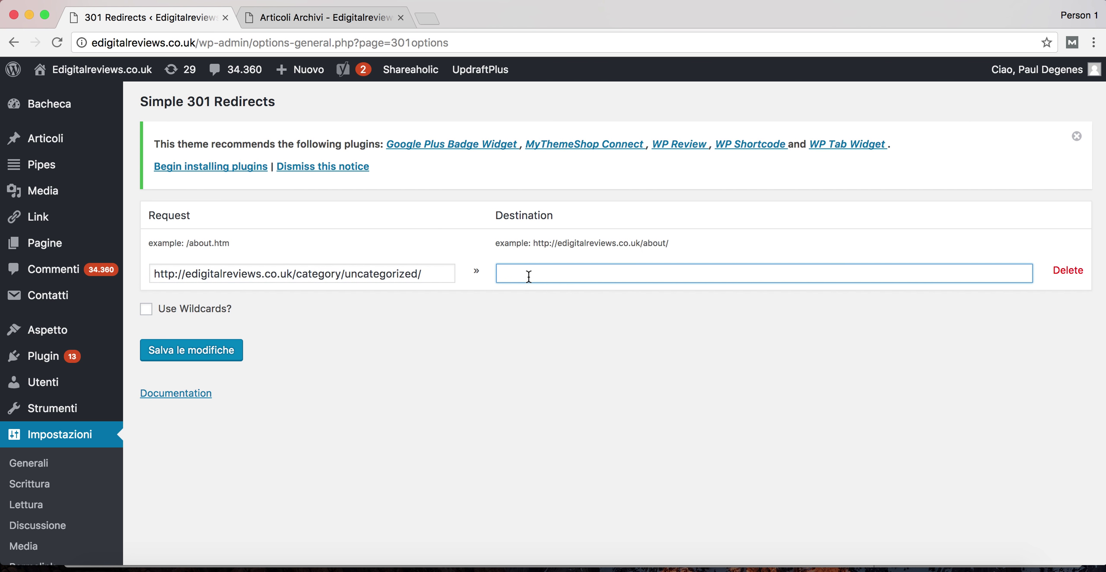
pyautogui.press('super+v')
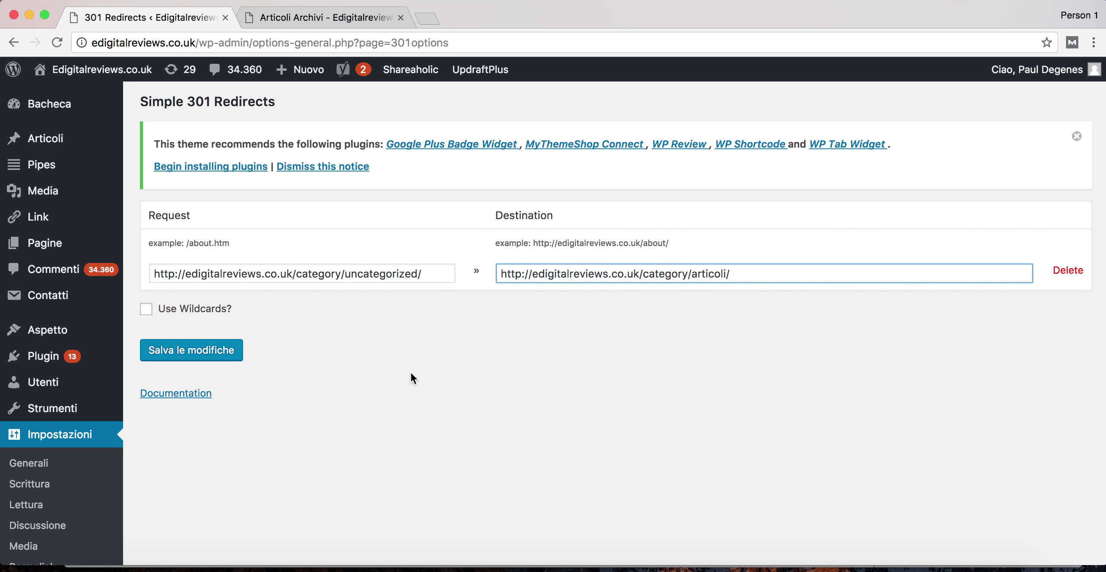
pyautogui.click(221, 354)
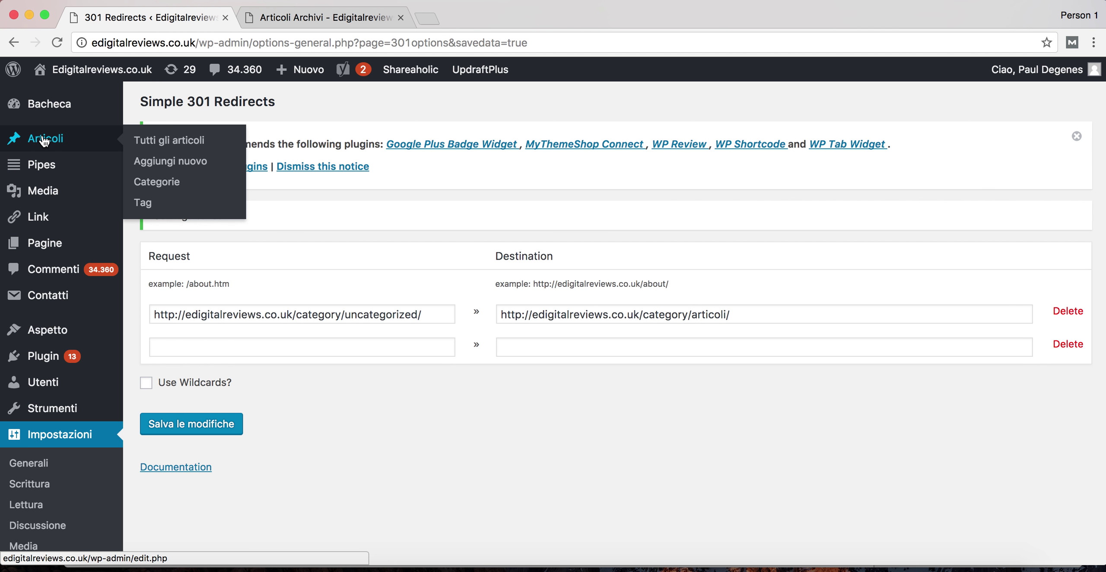
# Step: Add a new post category named Blog with the slug blog and no parent
pyautogui.moveTo(79, 138)
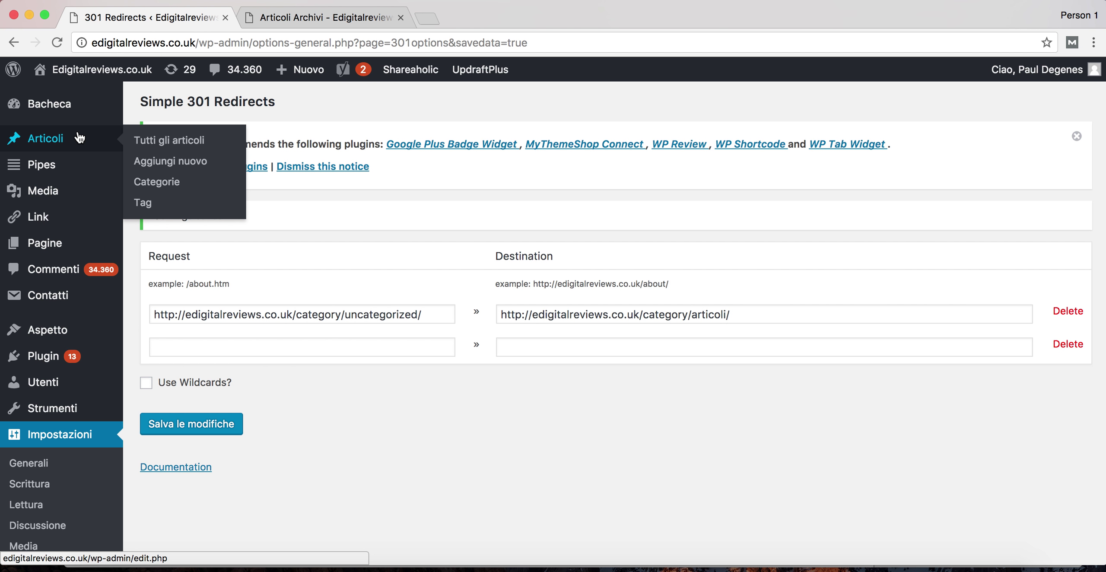
pyautogui.click(149, 182)
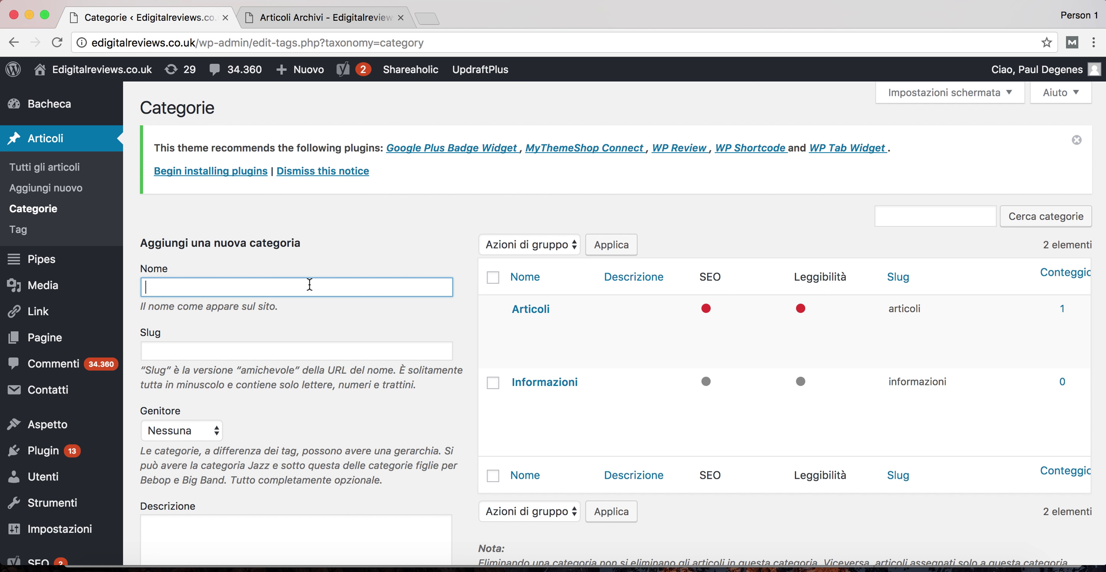
pyautogui.write('Blog')
pyautogui.click(298, 347)
pyautogui.write('blog')
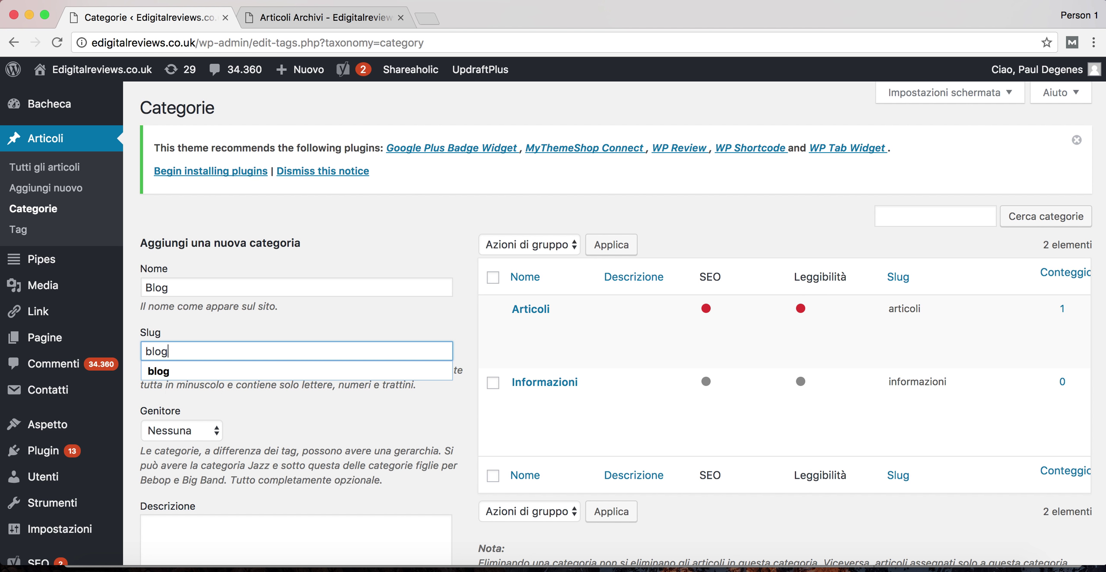
pyautogui.press('Down')
pyautogui.click(158, 371)
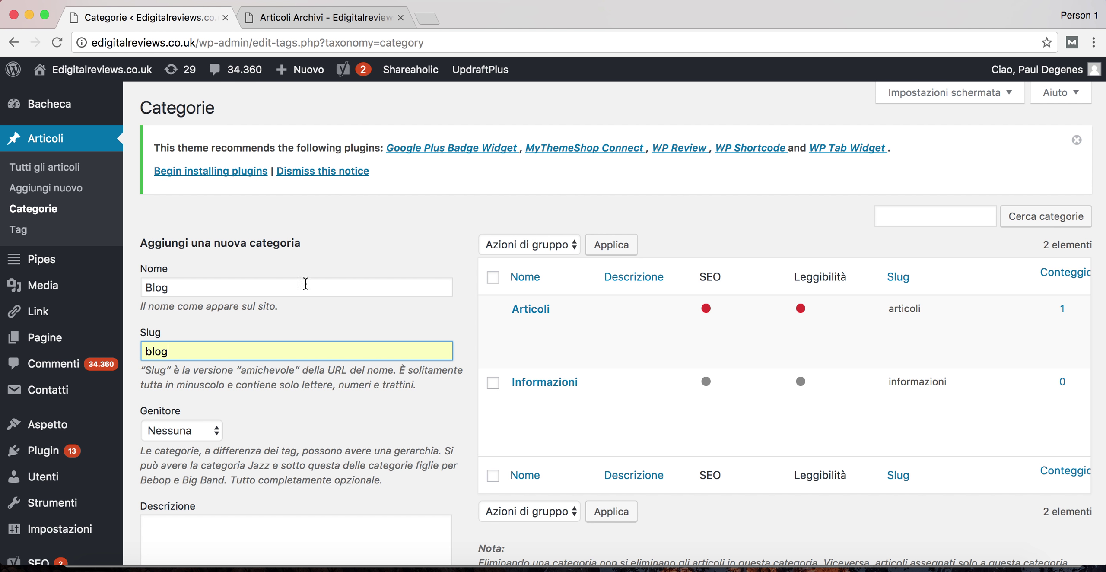
pyautogui.scroll(-5, 262, 417)
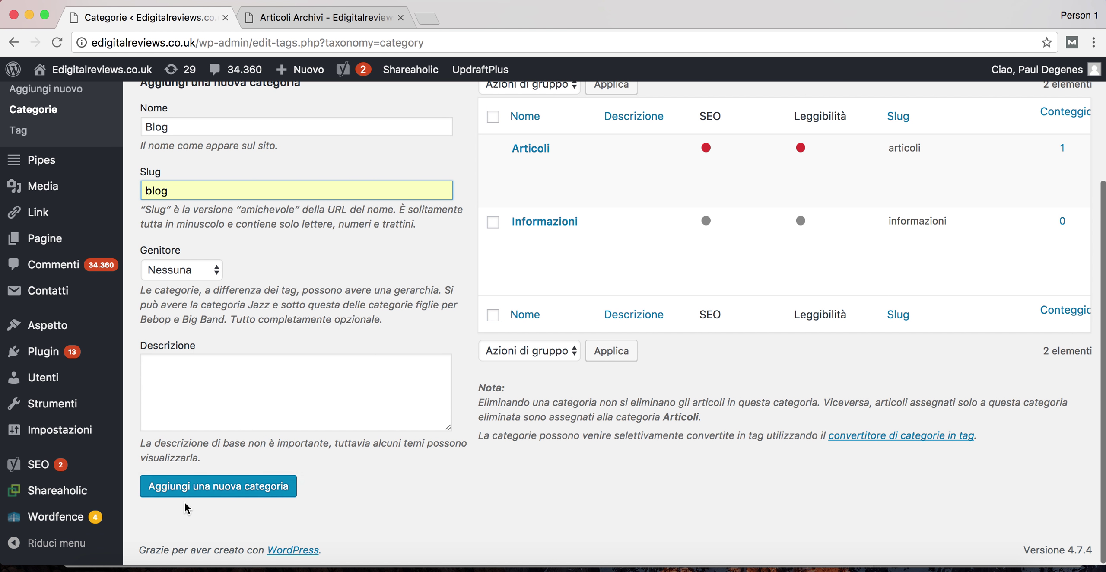
pyautogui.click(229, 487)
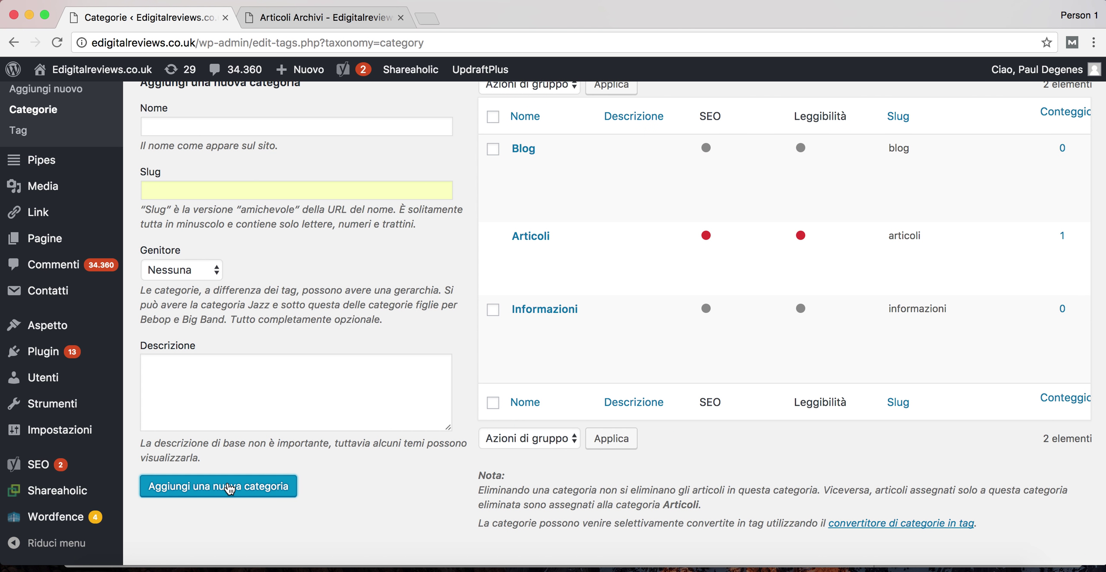
# Step: Set the default post category to Blog in the writing settings and save the changes
pyautogui.moveTo(583, 192)
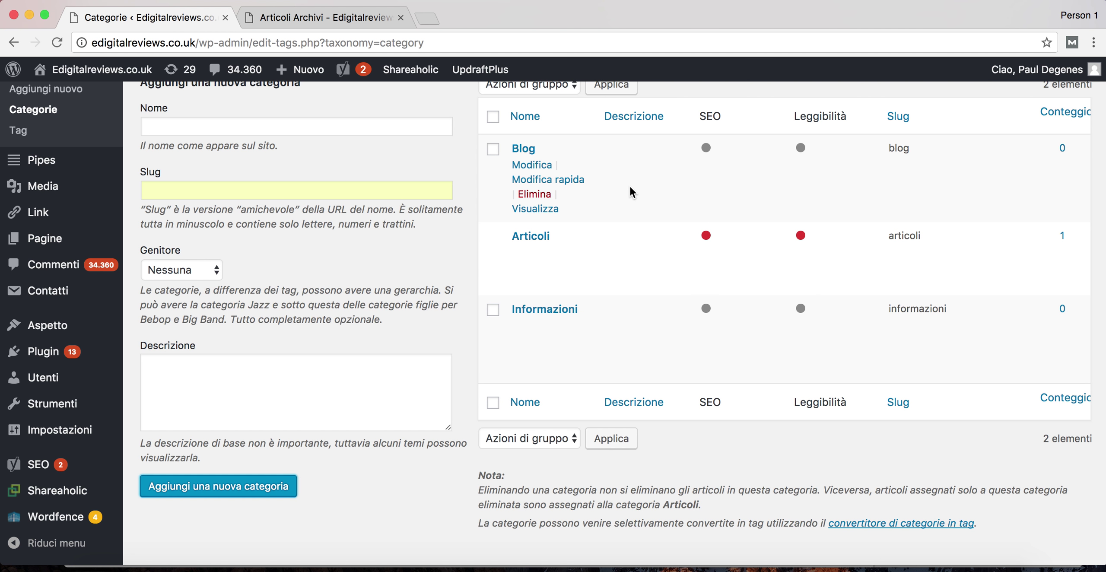
pyautogui.scroll(3, 630, 192)
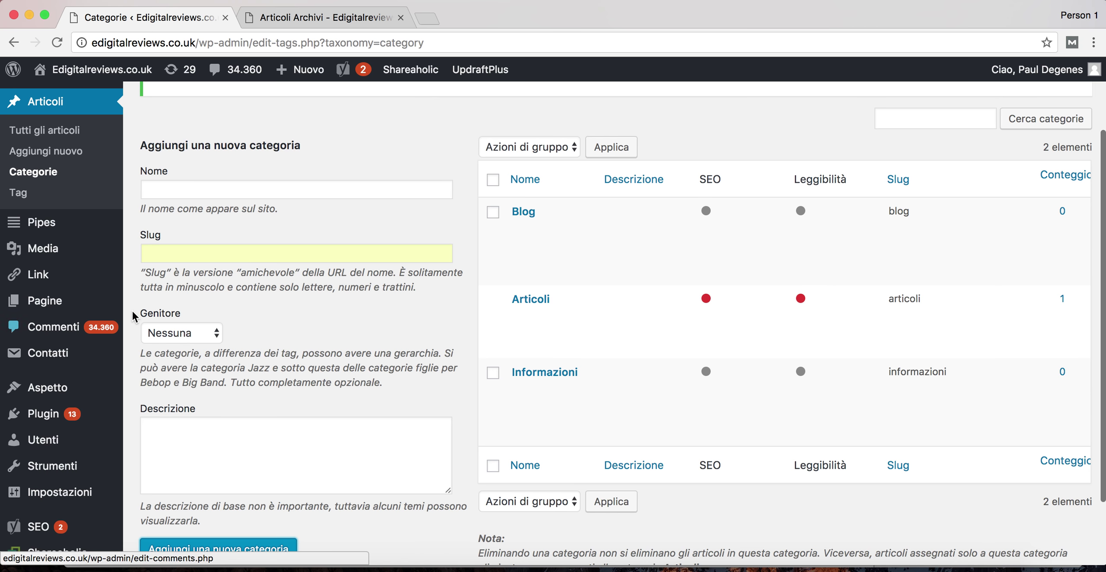
pyautogui.scroll(-3, 95, 389)
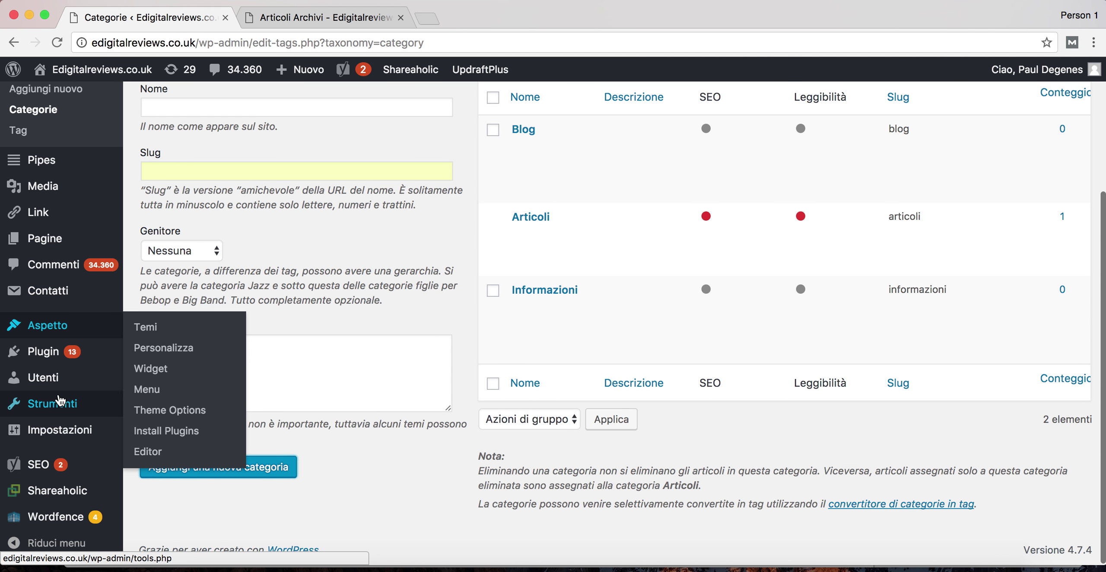
pyautogui.moveTo(62, 438)
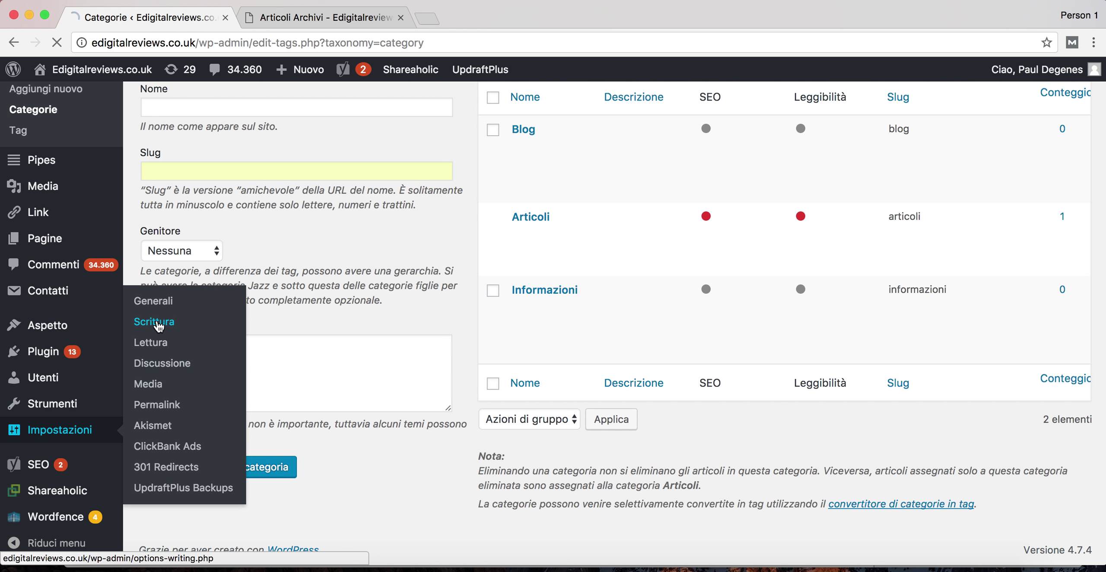
pyautogui.click(159, 326)
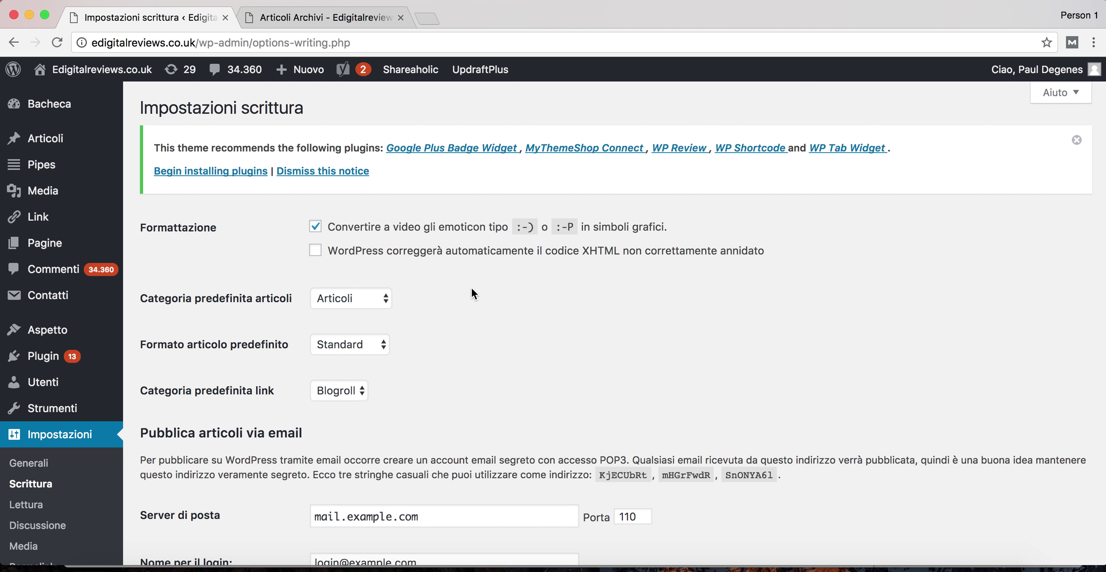
pyautogui.scroll(-2, 630, 317)
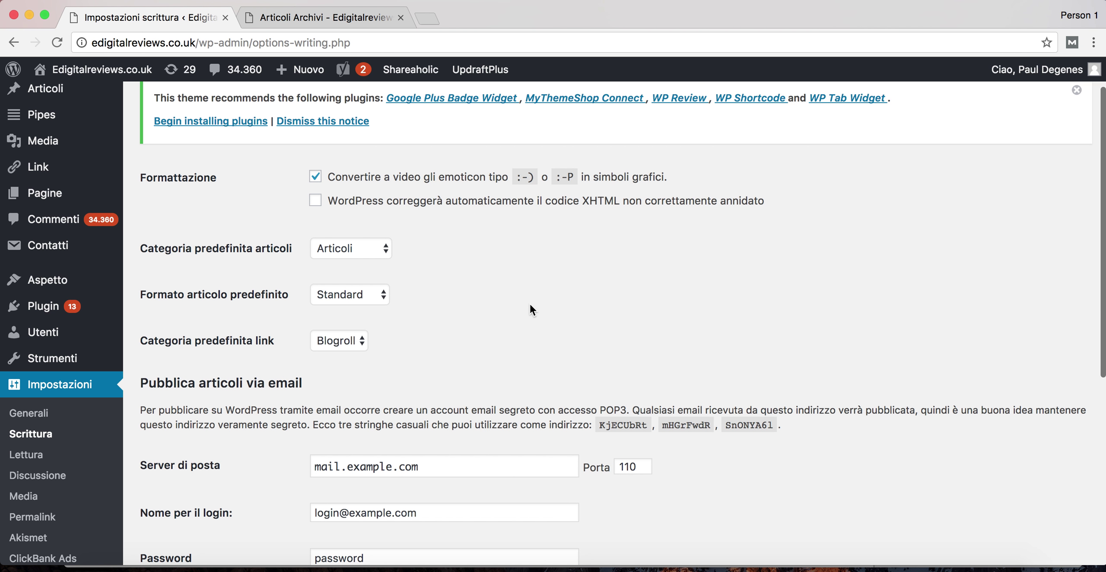
pyautogui.click(385, 252)
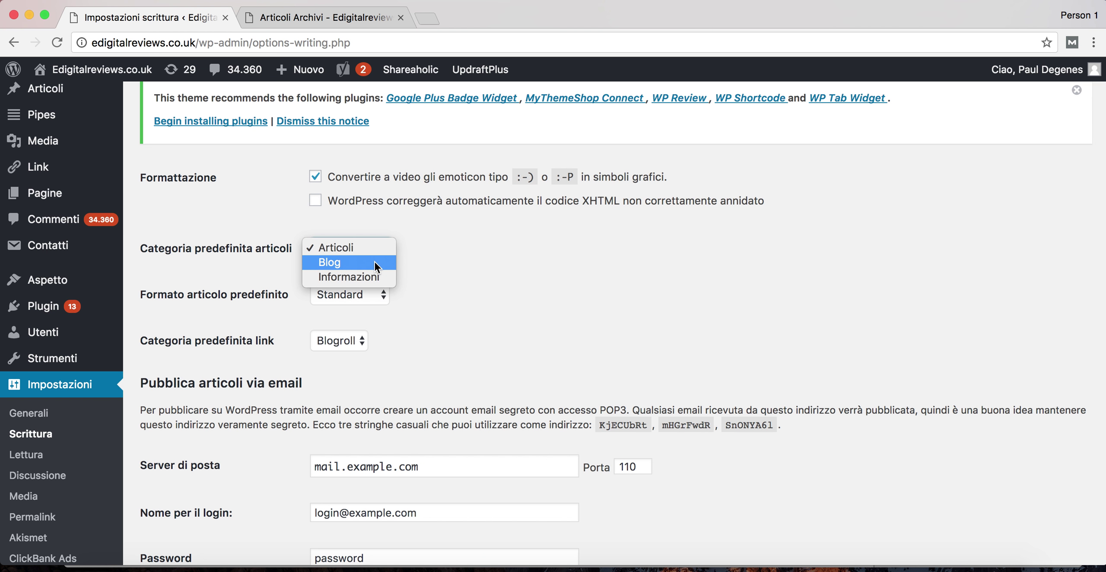
pyautogui.click(374, 262)
pyautogui.scroll(-10, 505, 246)
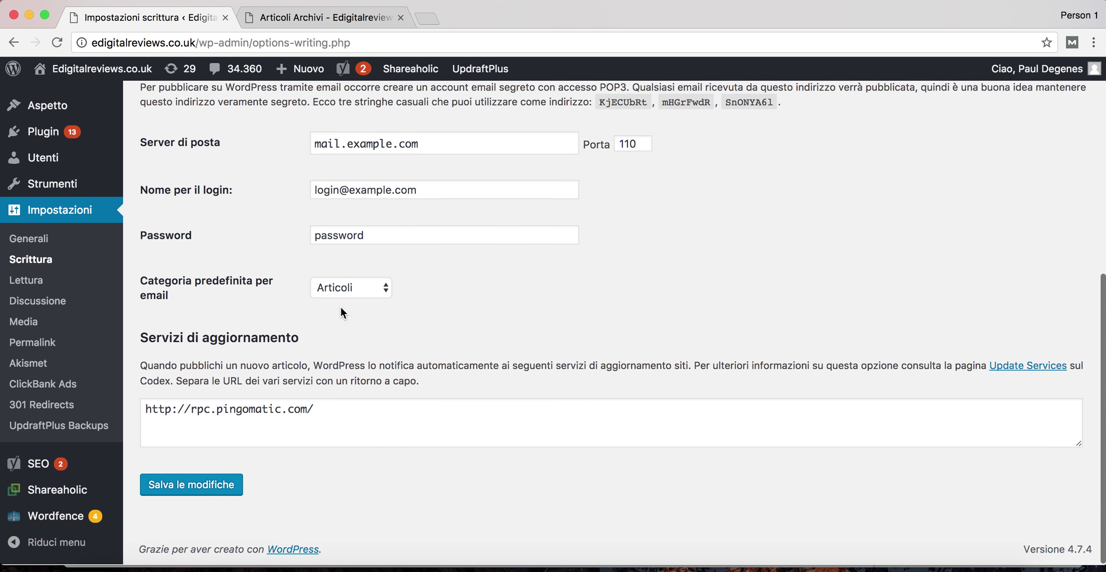
pyautogui.click(204, 489)
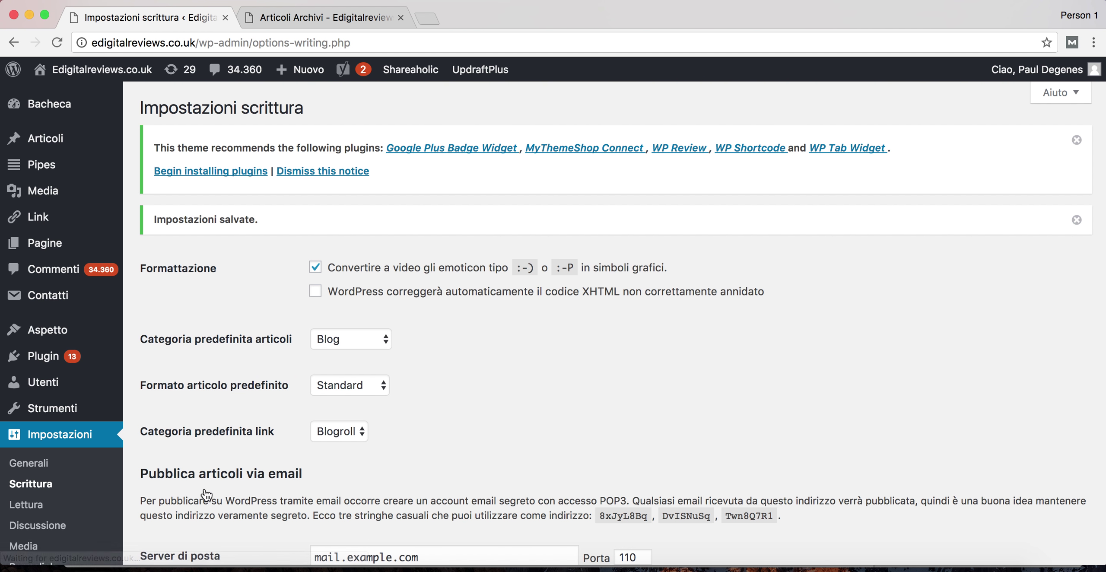
pyautogui.scroll(-4, 978, 297)
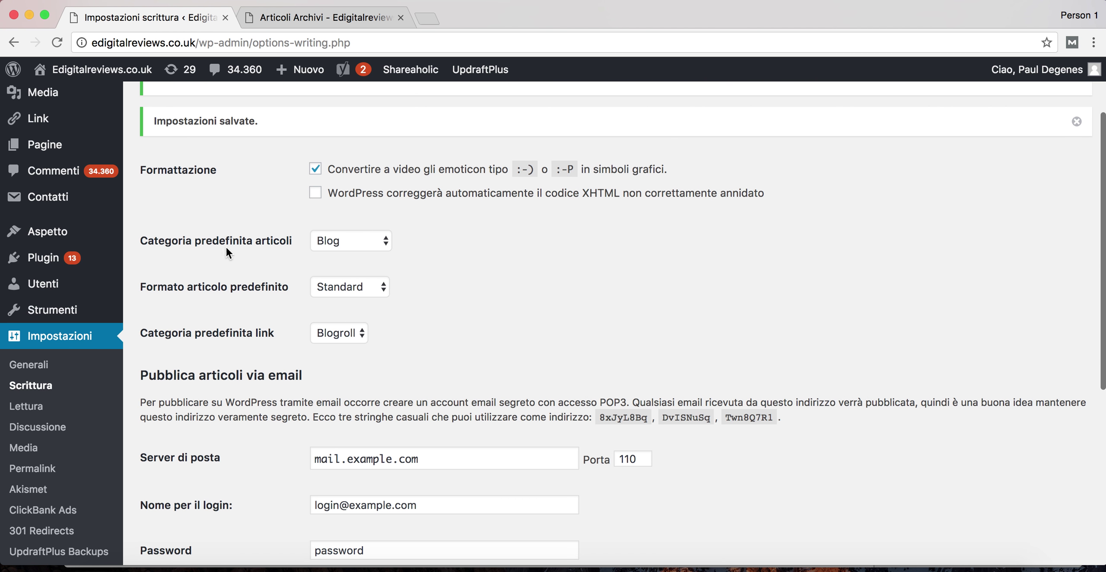
pyautogui.scroll(4, 227, 246)
# Step: Create a new post titled "Articolo 2" with the body text "esempio articolo 2"
pyautogui.moveTo(43, 143)
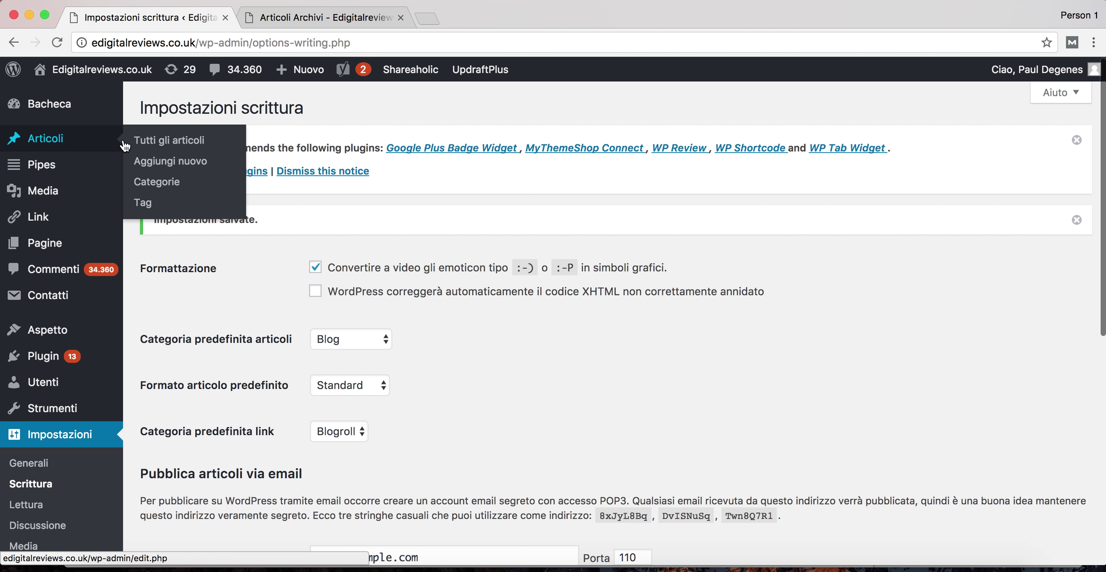
pyautogui.click(163, 163)
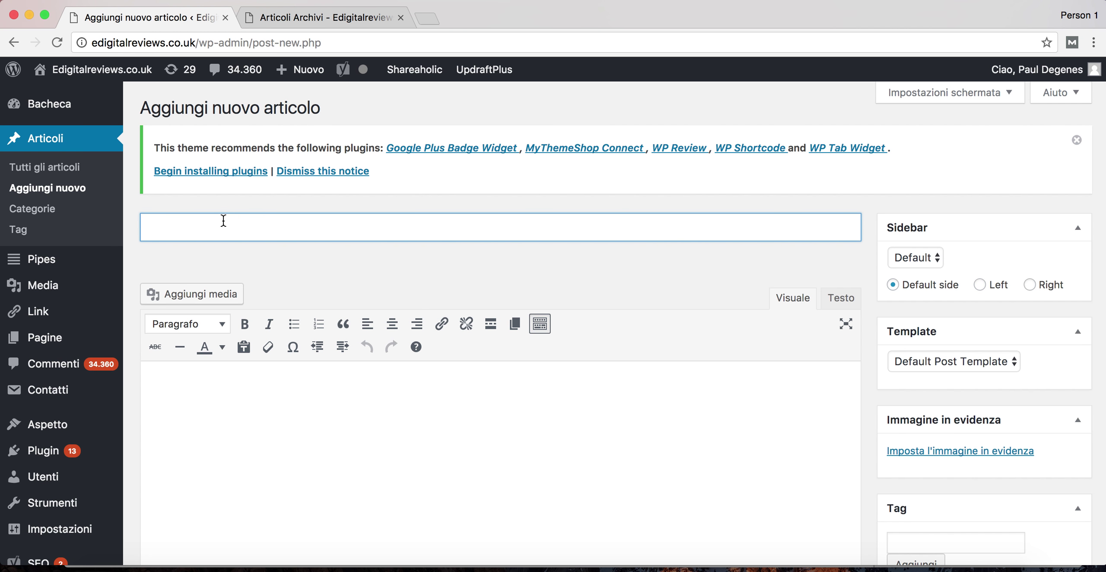
pyautogui.write('Articolo 2')
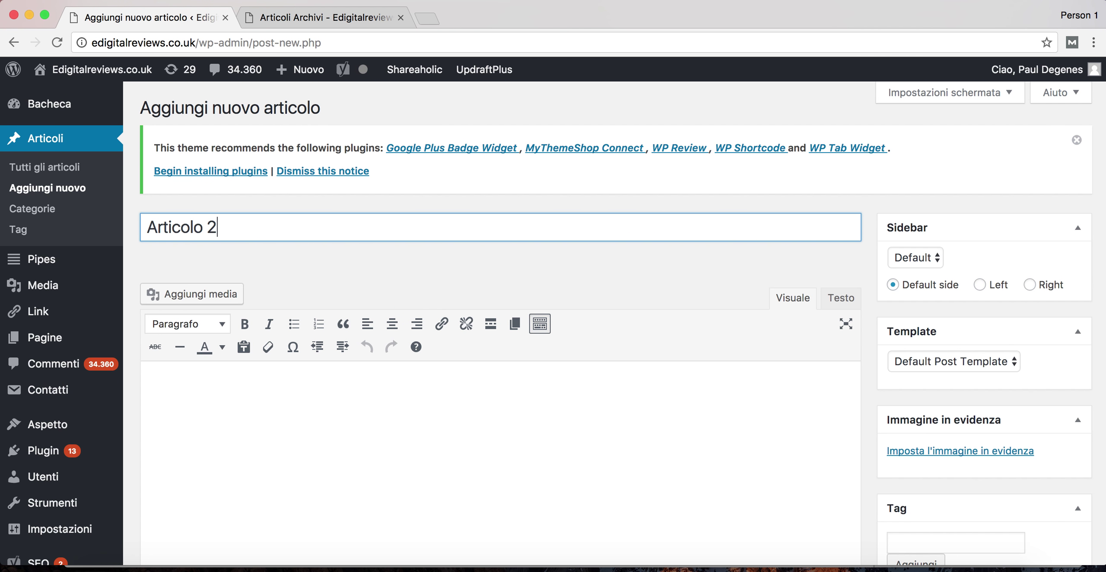
pyautogui.click(228, 385)
pyautogui.write('esempio a')
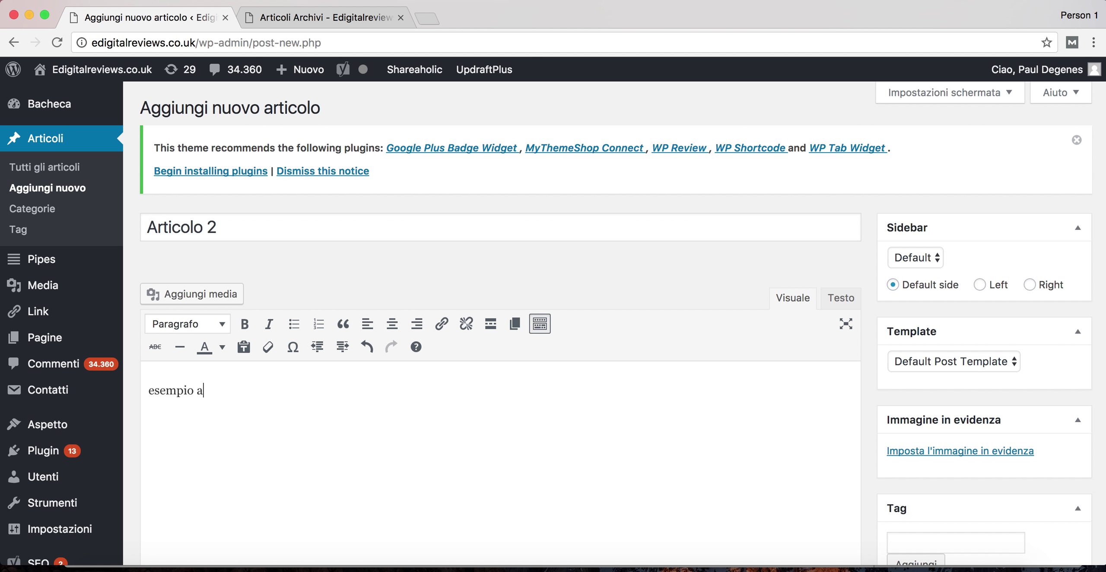
pyautogui.write('rticolo 2')
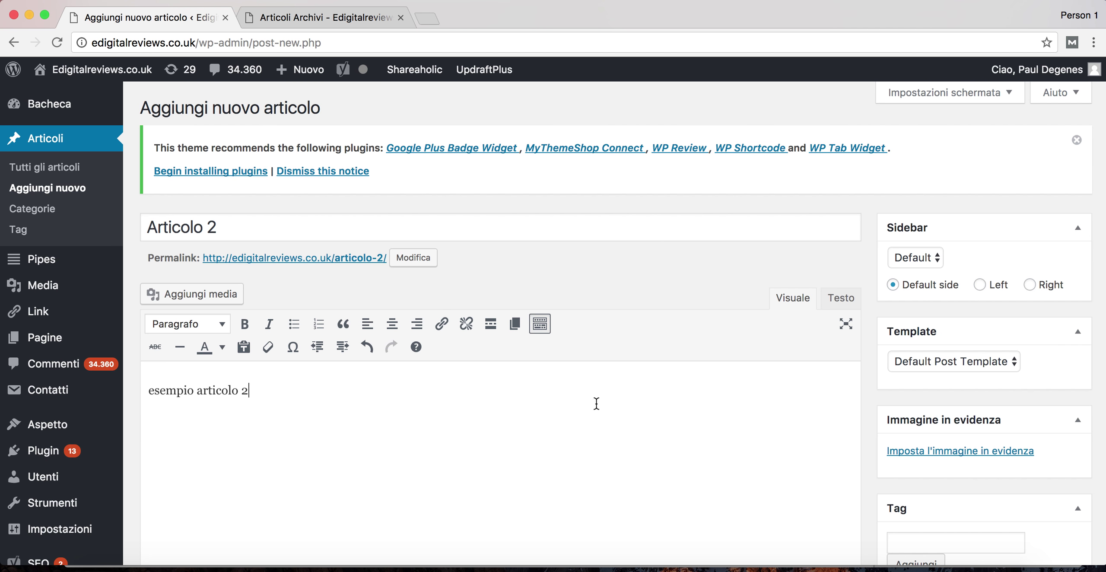
# Step: Save the Articolo 2 post as a draft without choosing any category
pyautogui.scroll(-10, 966, 412)
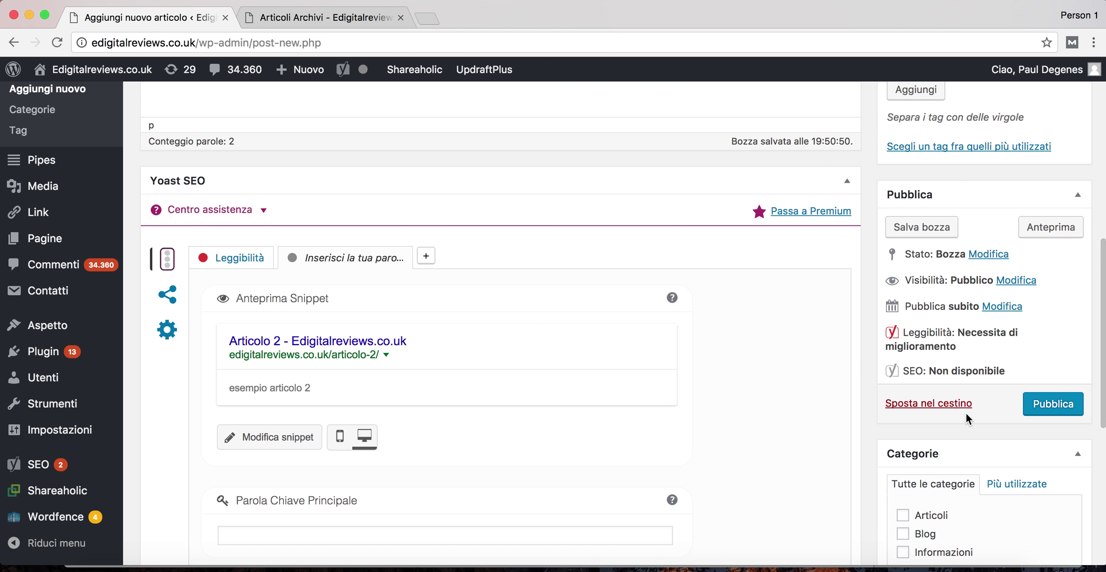
pyautogui.scroll(-7, 966, 411)
pyautogui.scroll(12, 966, 411)
pyautogui.scroll(5, 966, 411)
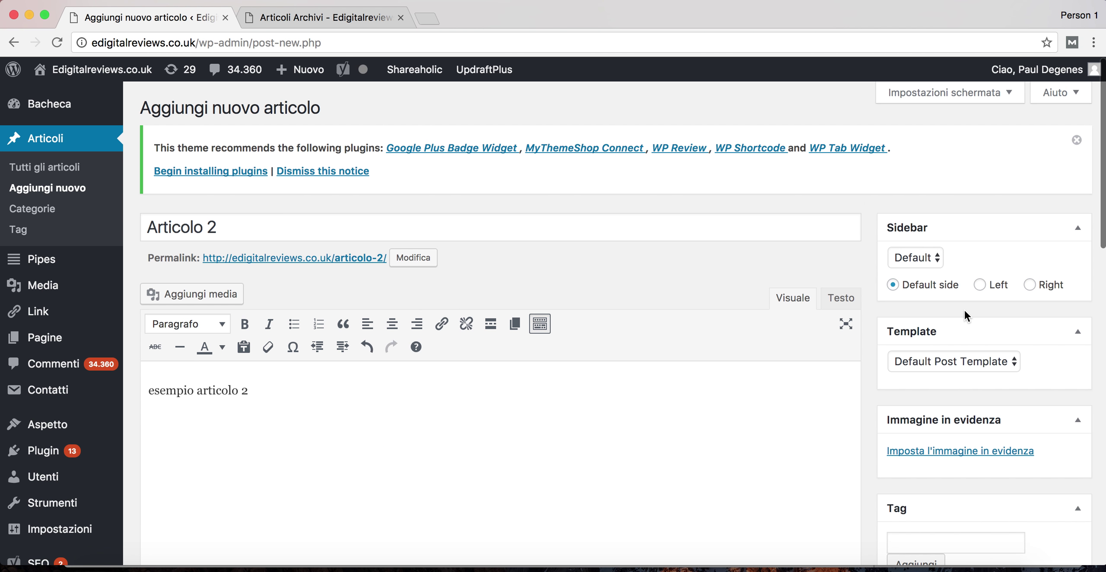
pyautogui.scroll(-9, 1047, 341)
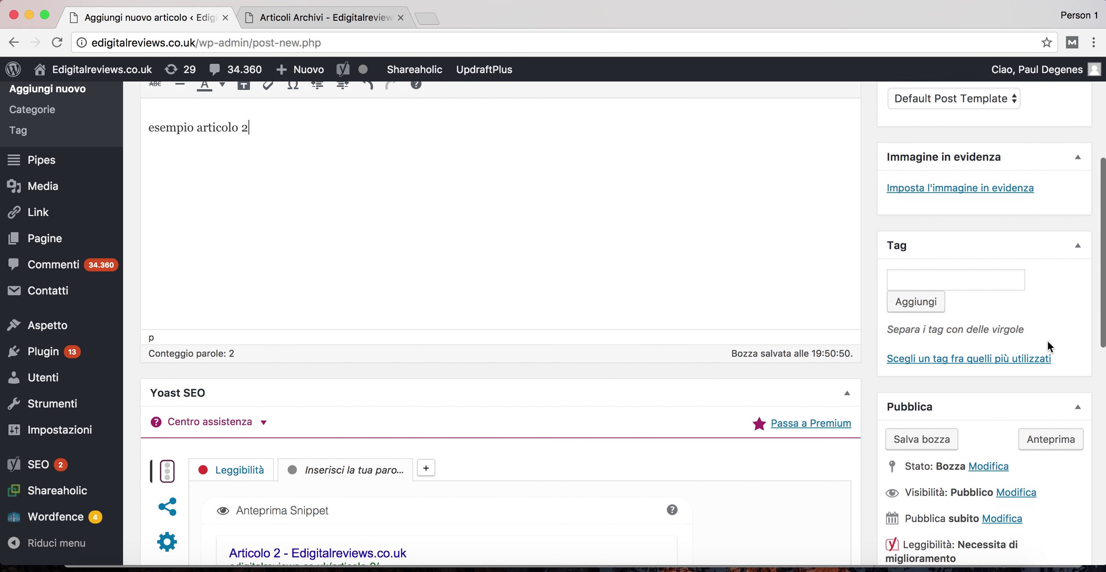
pyautogui.click(935, 373)
# Step: Check which category is assigned to the saved Articolo 2 draft
pyautogui.scroll(-4, 985, 236)
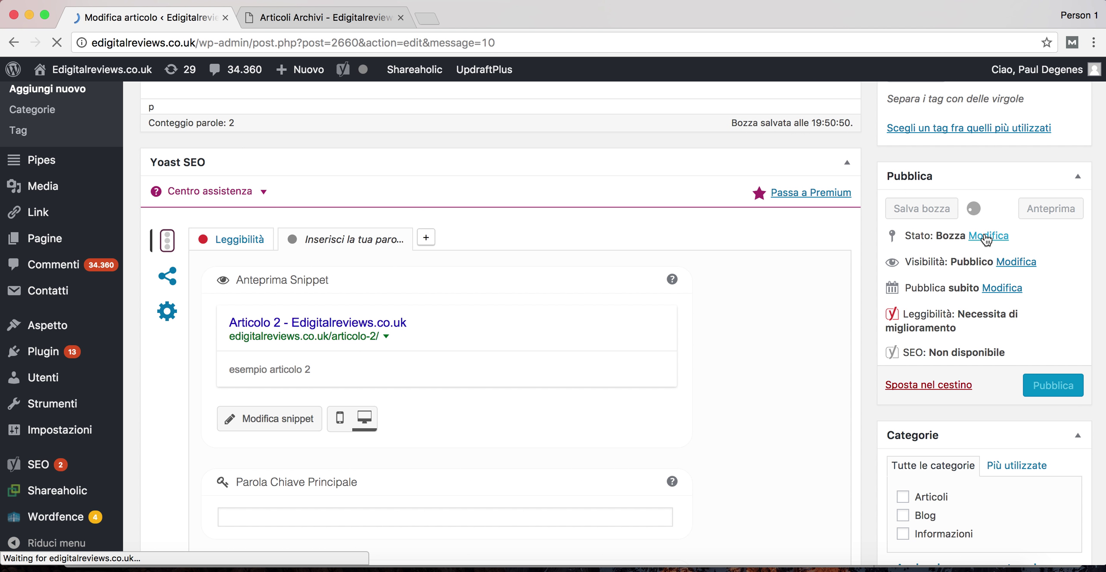
pyautogui.scroll(-6, 986, 239)
pyautogui.scroll(-10, 986, 239)
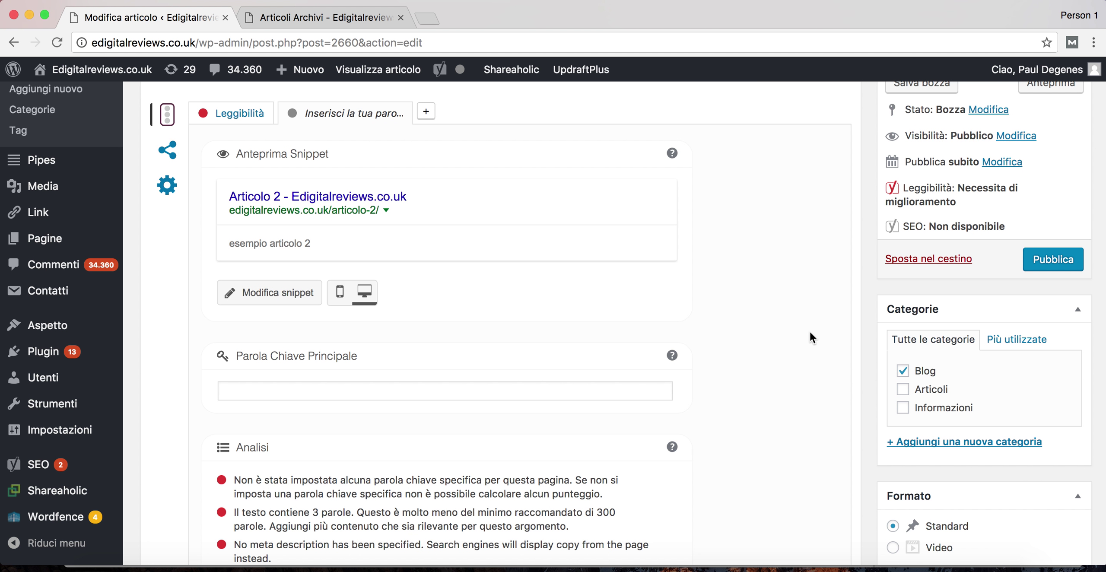
pyautogui.scroll(10, 809, 330)
pyautogui.scroll(-7, 809, 331)
pyautogui.scroll(-2, 808, 330)
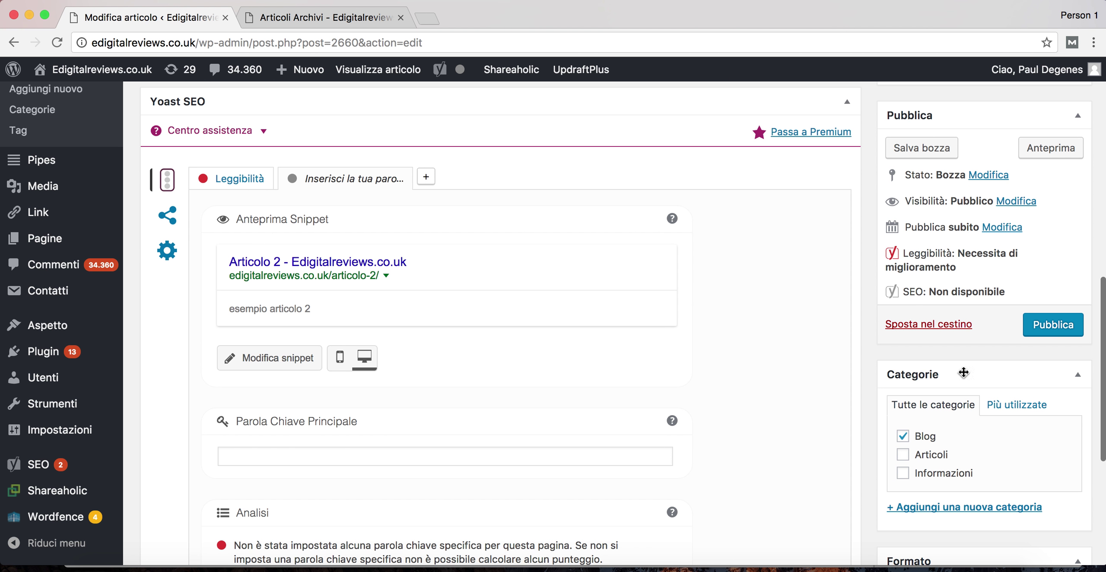